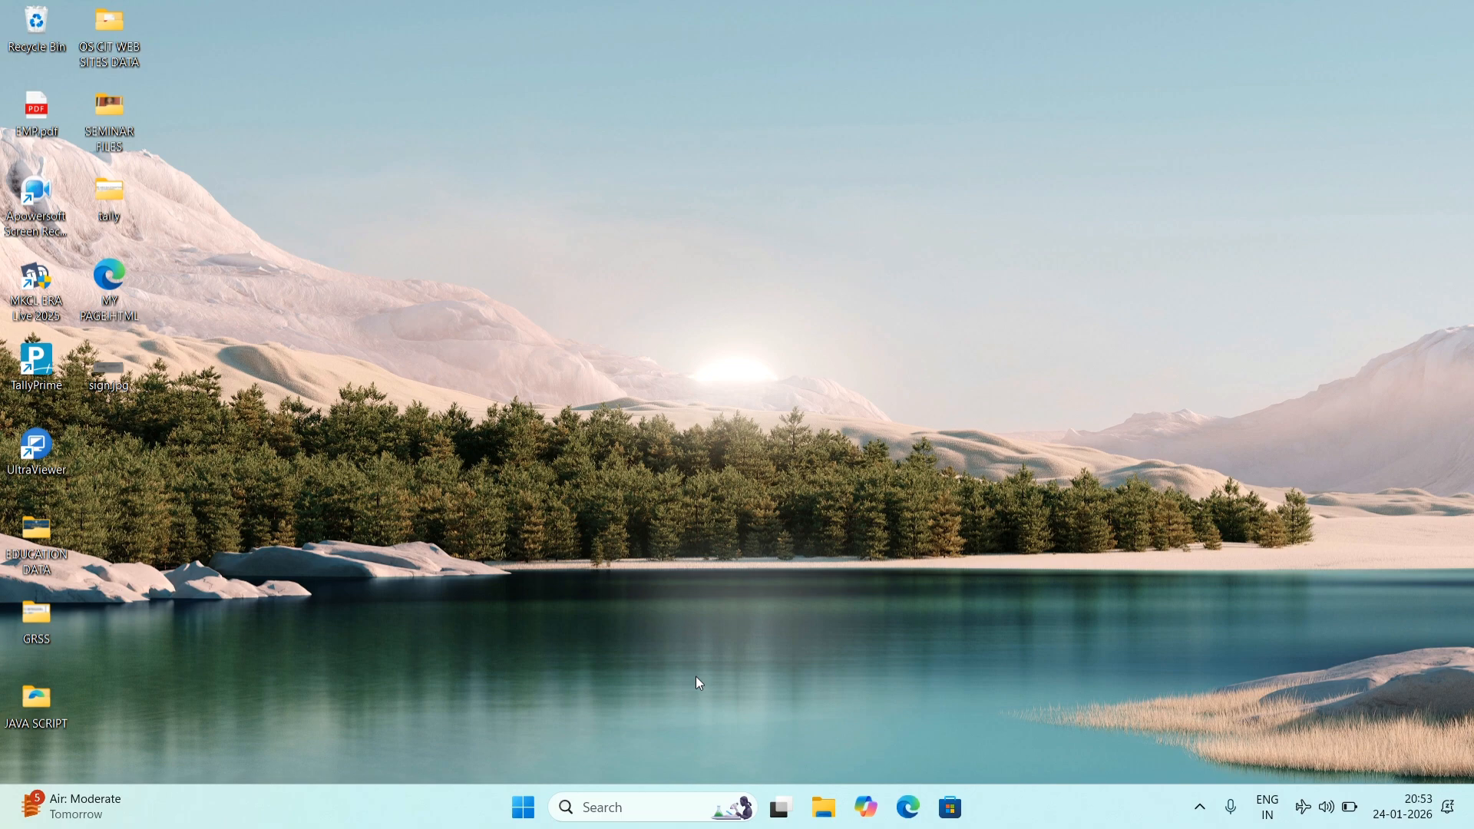
Step: Open the Windows taskbar search to look for Google Chrome
click(648, 802)
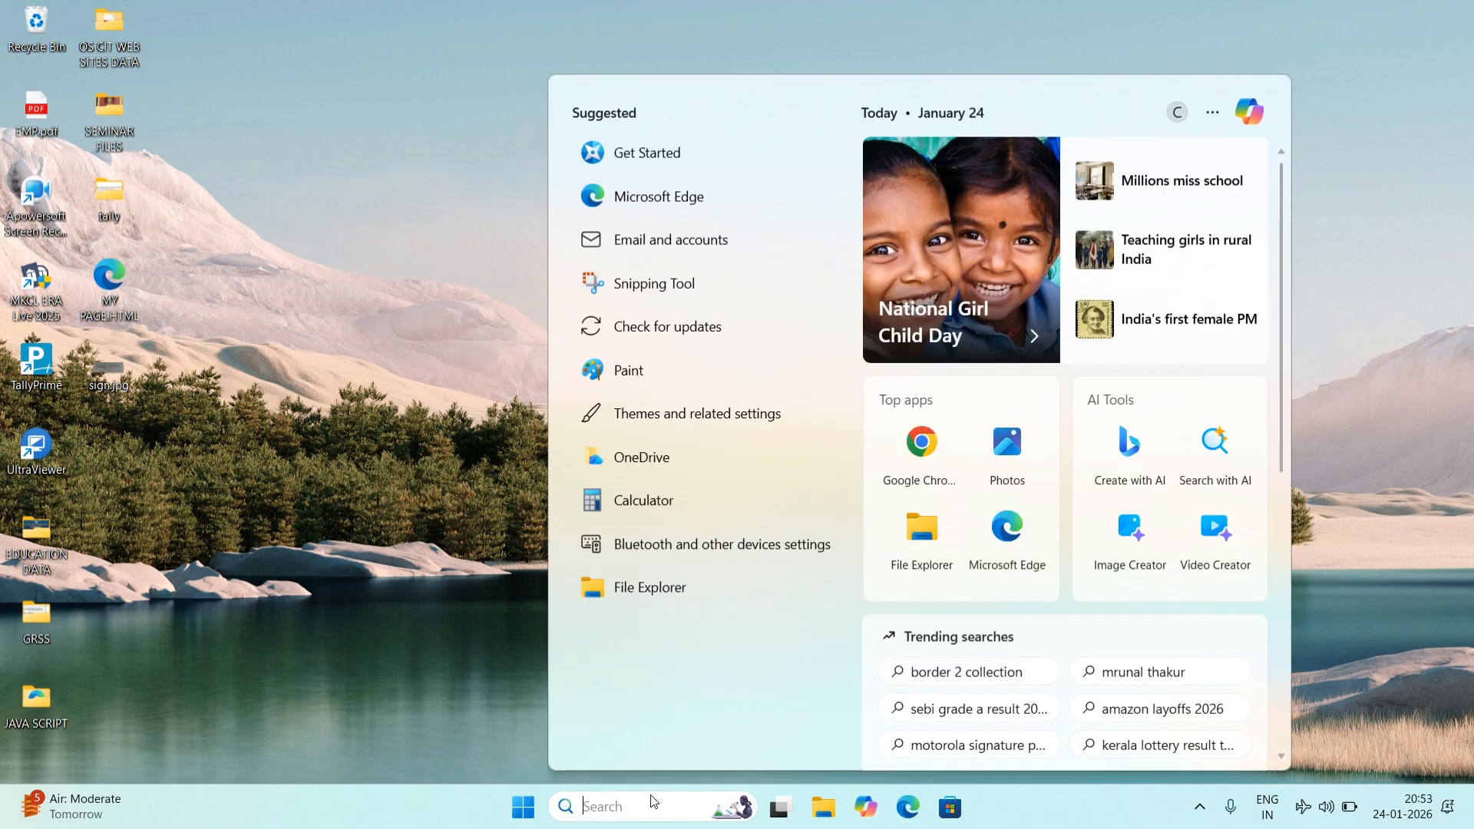
Step: Launch Chrome, Google 'birth death' and open the Birth and Death Odisha site
text(go)
click(726, 207)
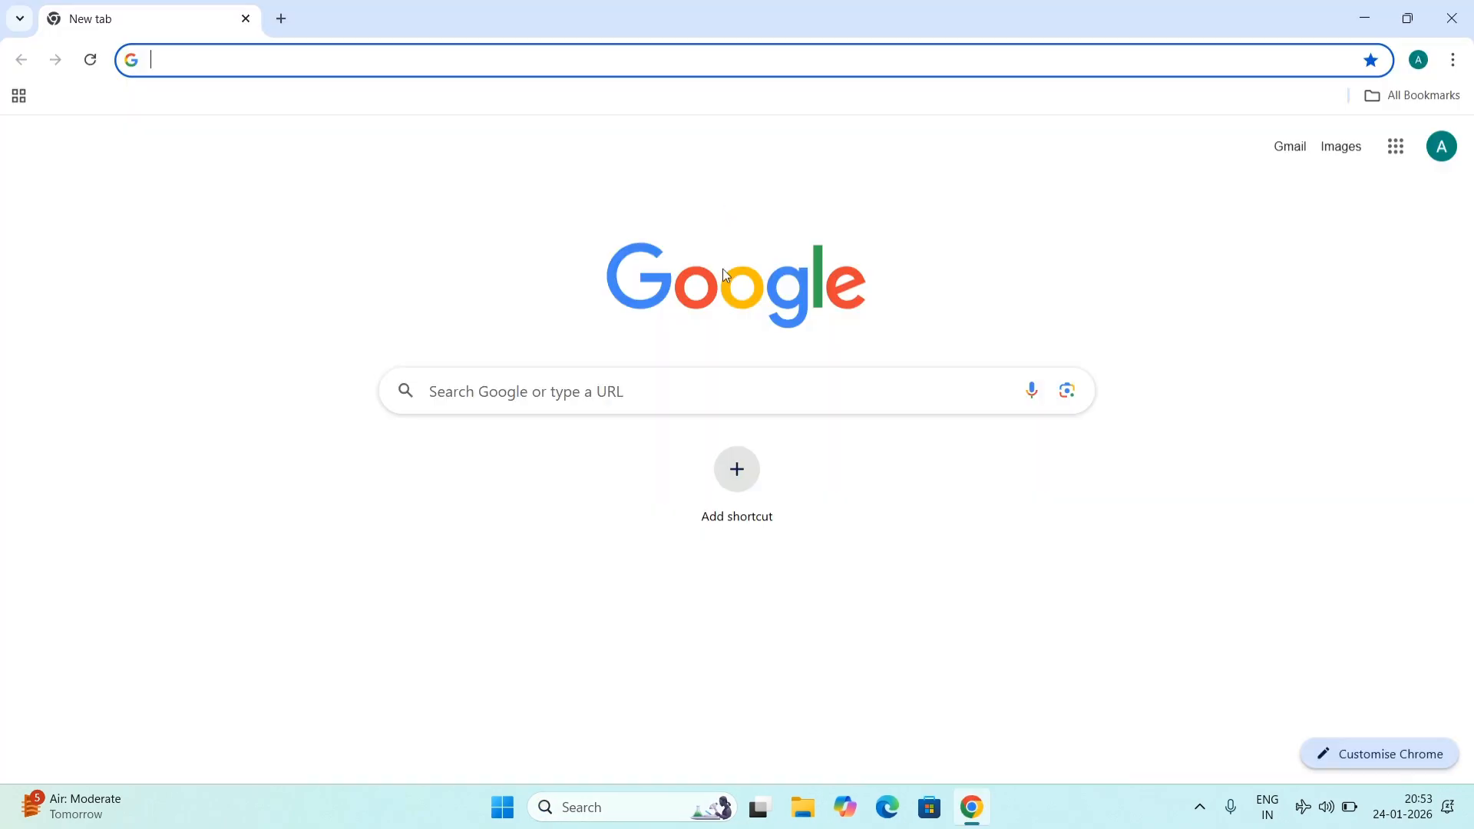
click(701, 371)
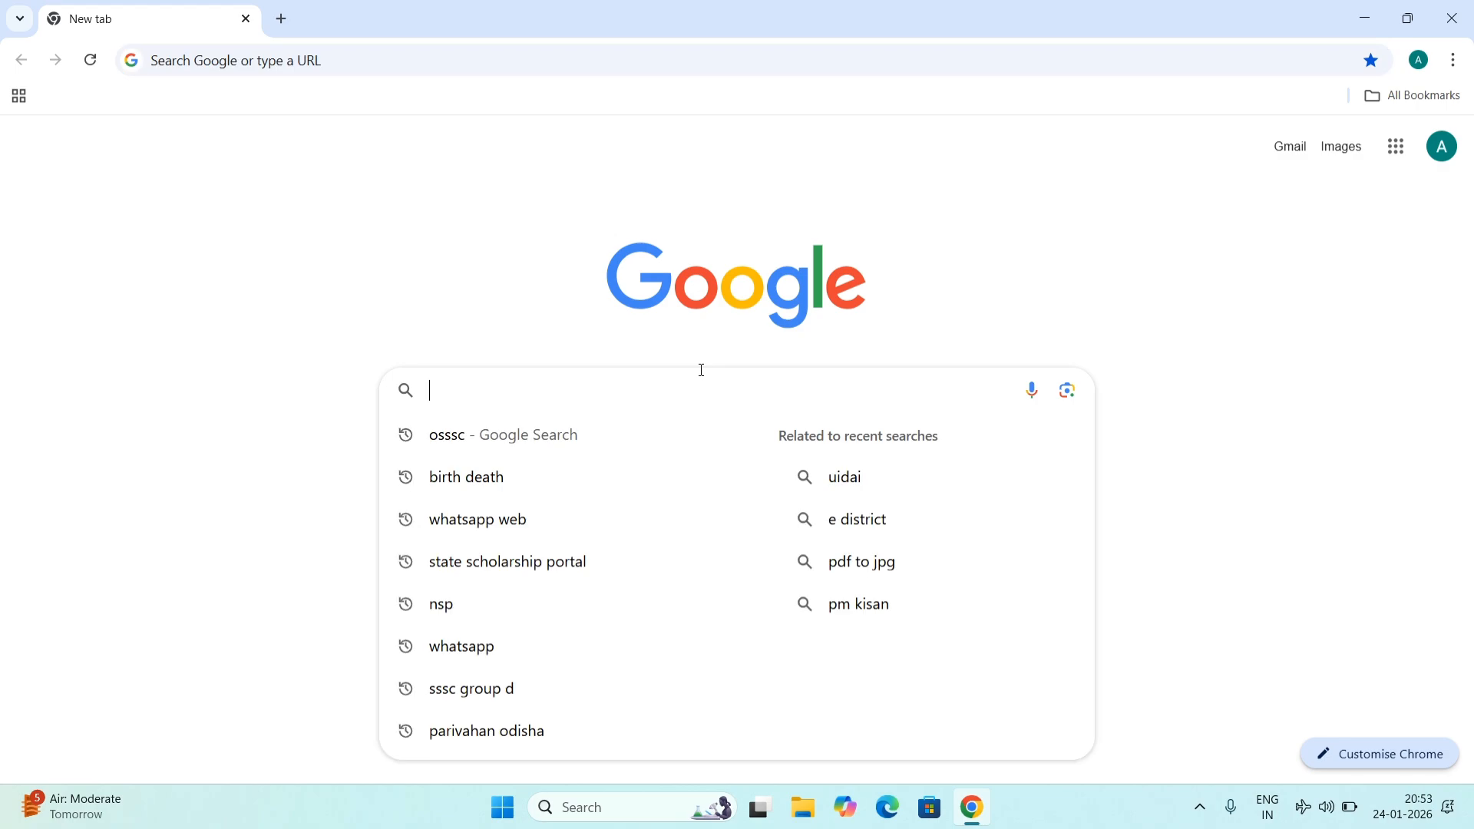
text(birth death)
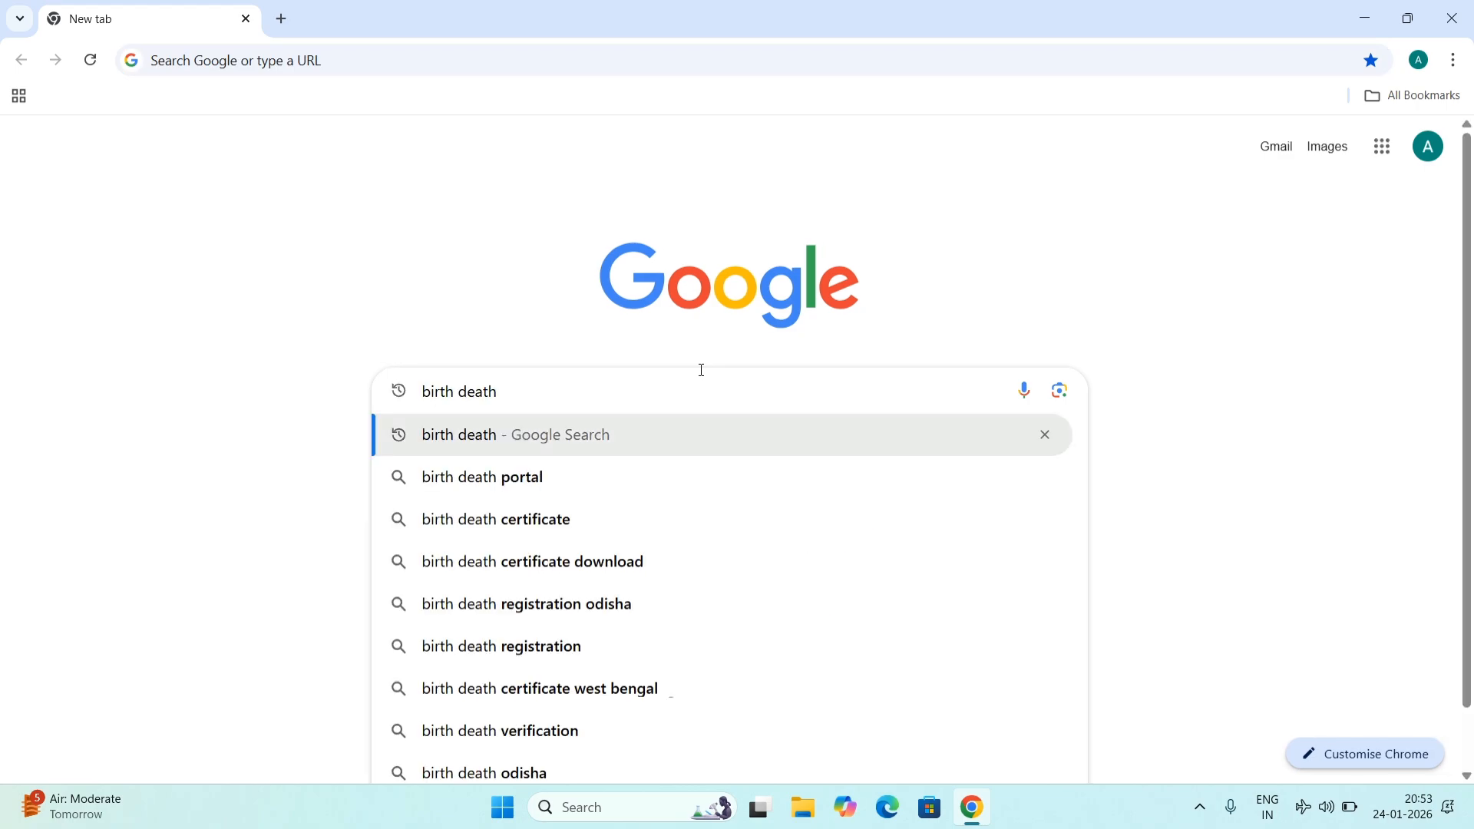
key(Return)
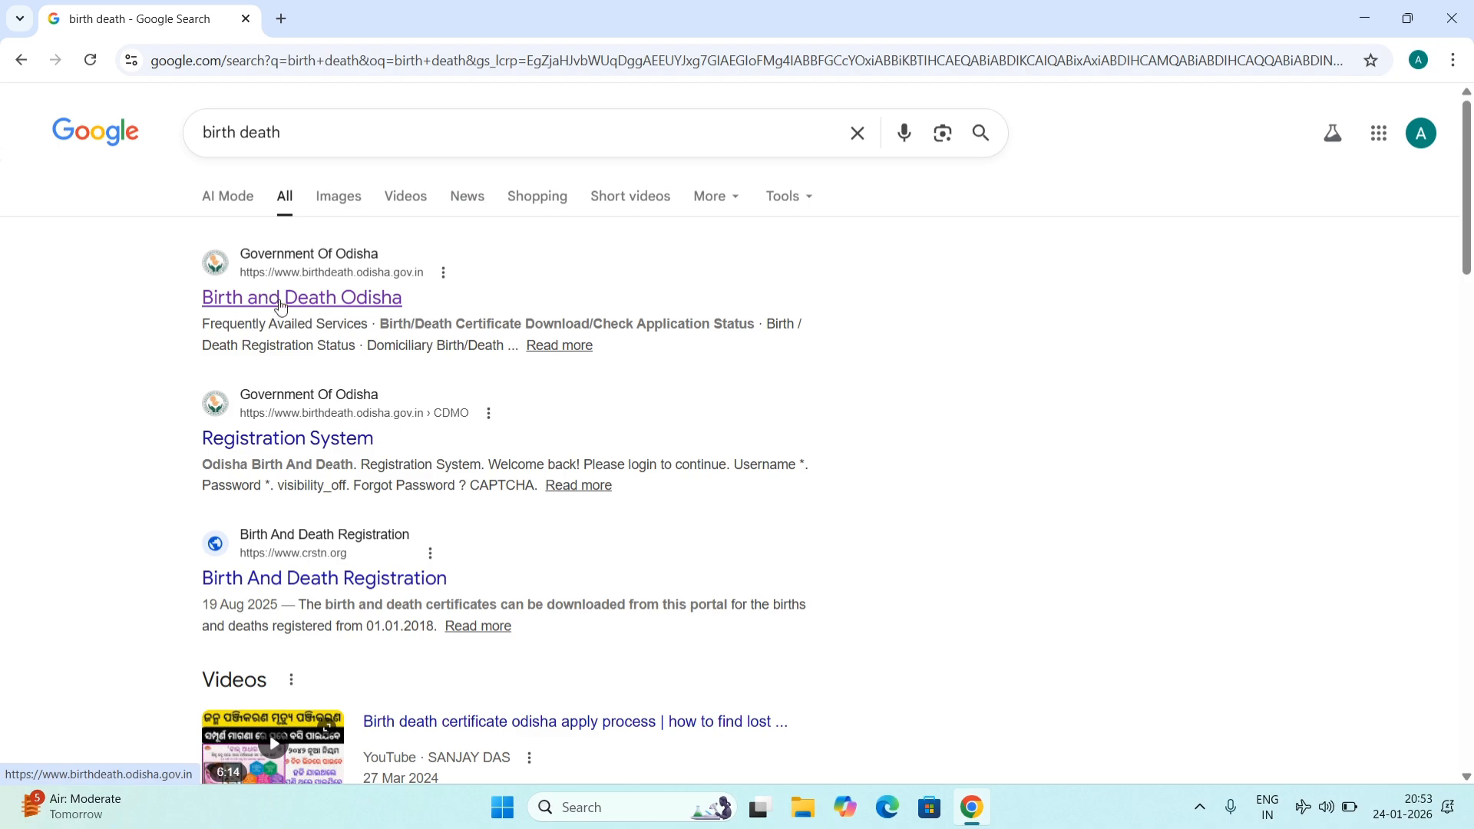
click(281, 306)
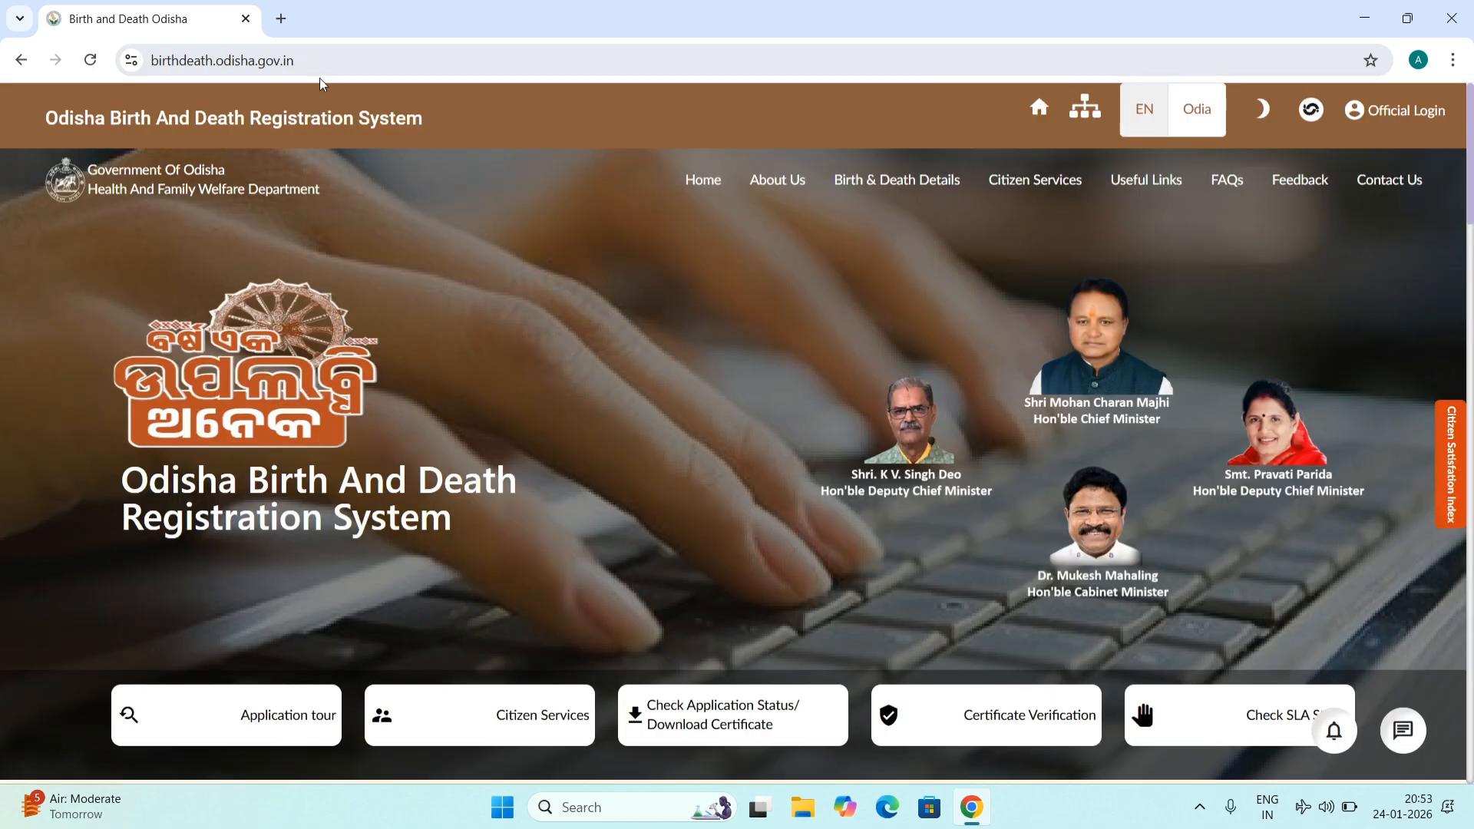
Step: Go to Citizen Services, Online Death Services, and start a death certificate application
scroll(514, 190, down, 1)
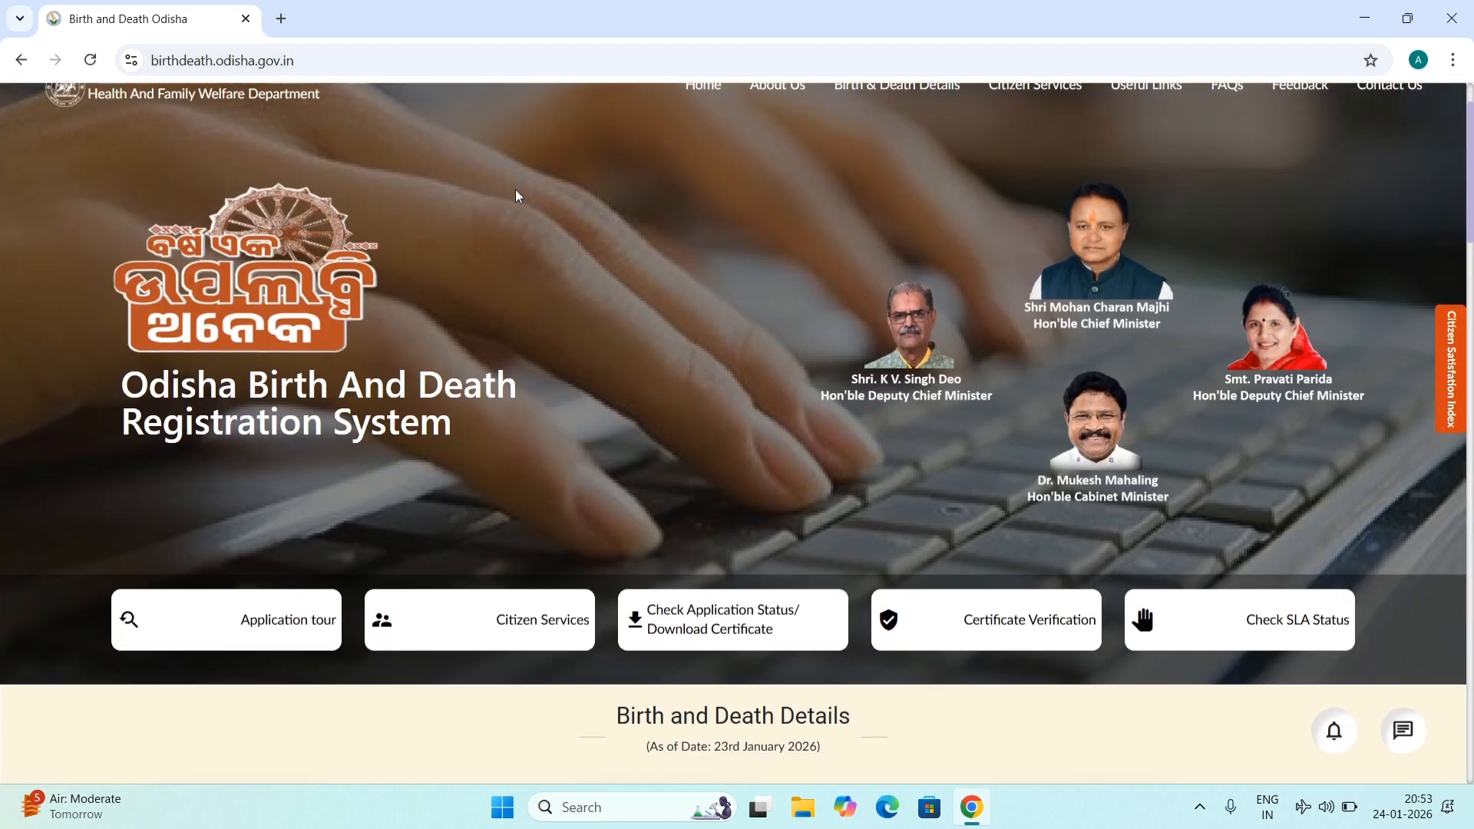
click(515, 627)
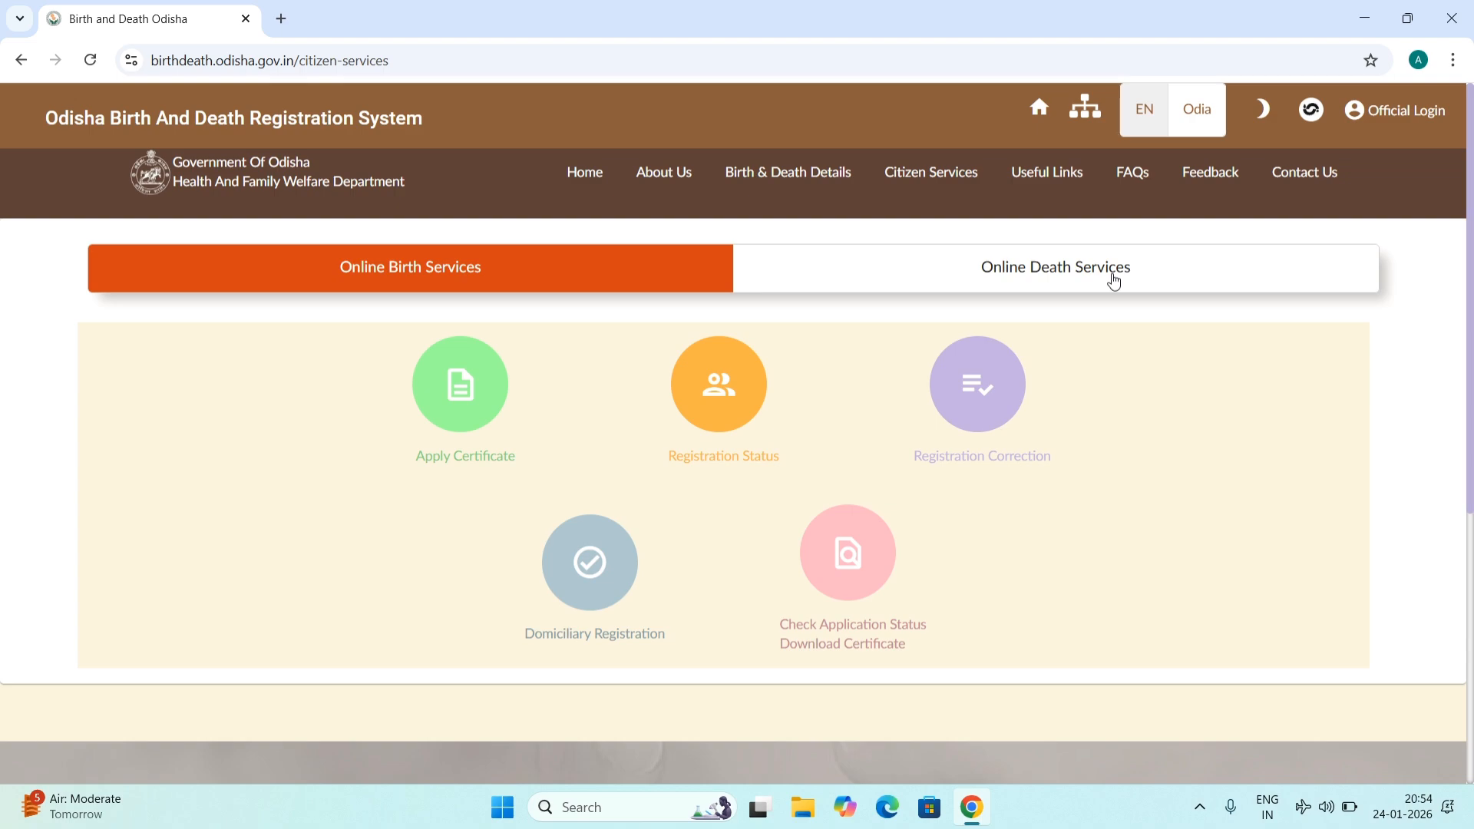
click(1114, 280)
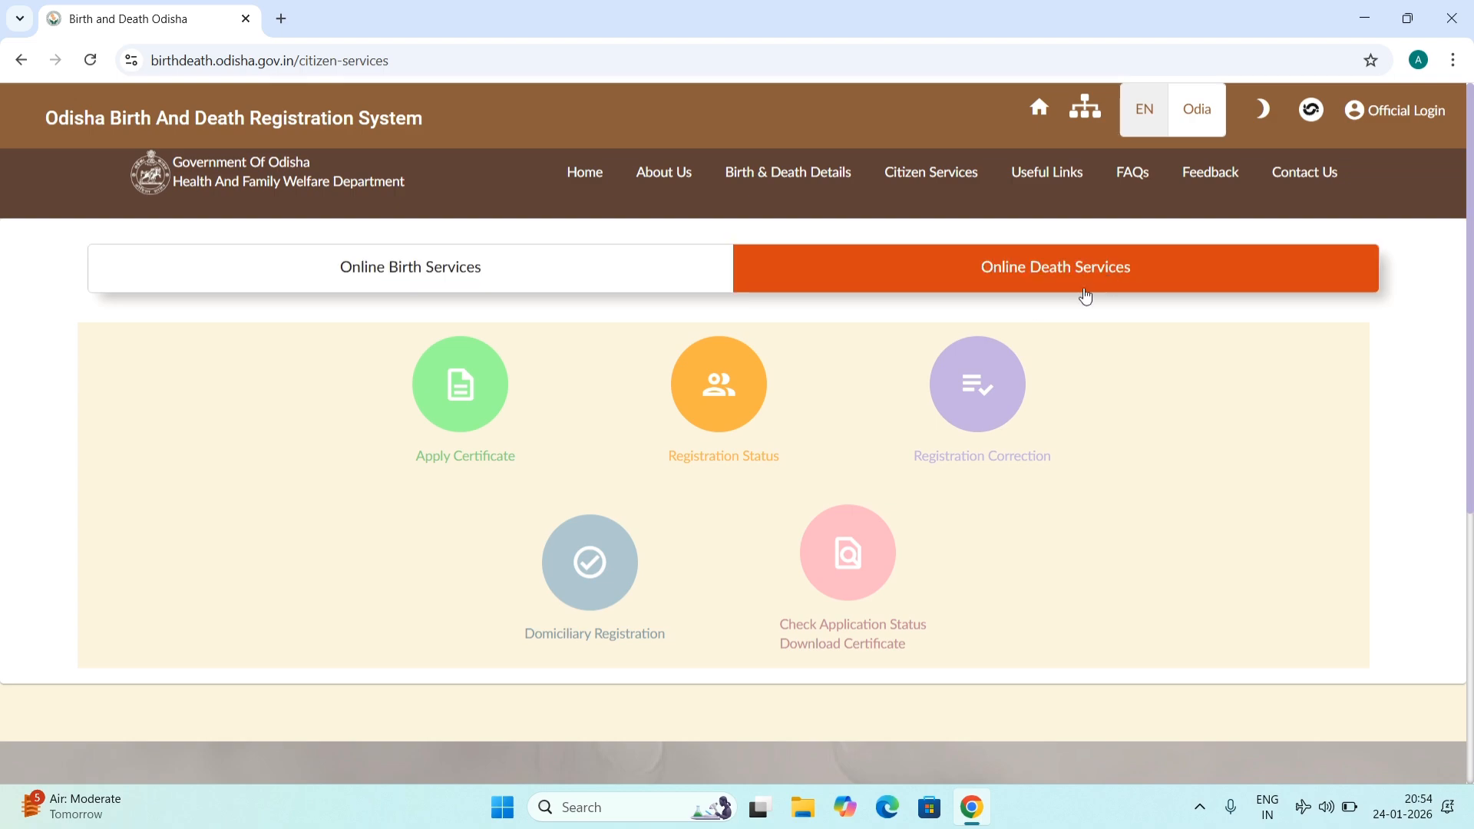
click(459, 407)
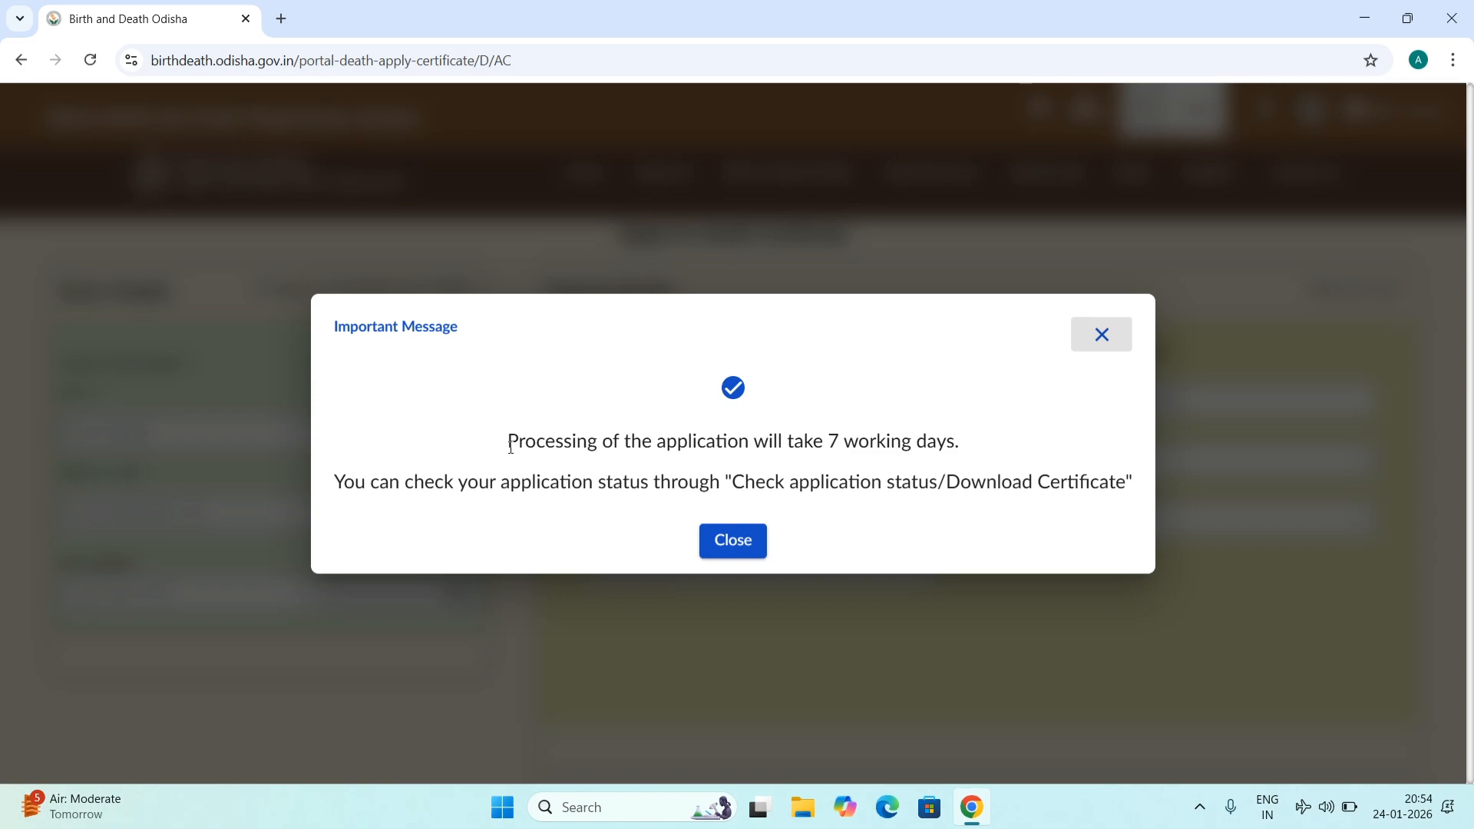
Step: Dismiss the processing-time notice and choose NAYAGARH as the district
click(746, 541)
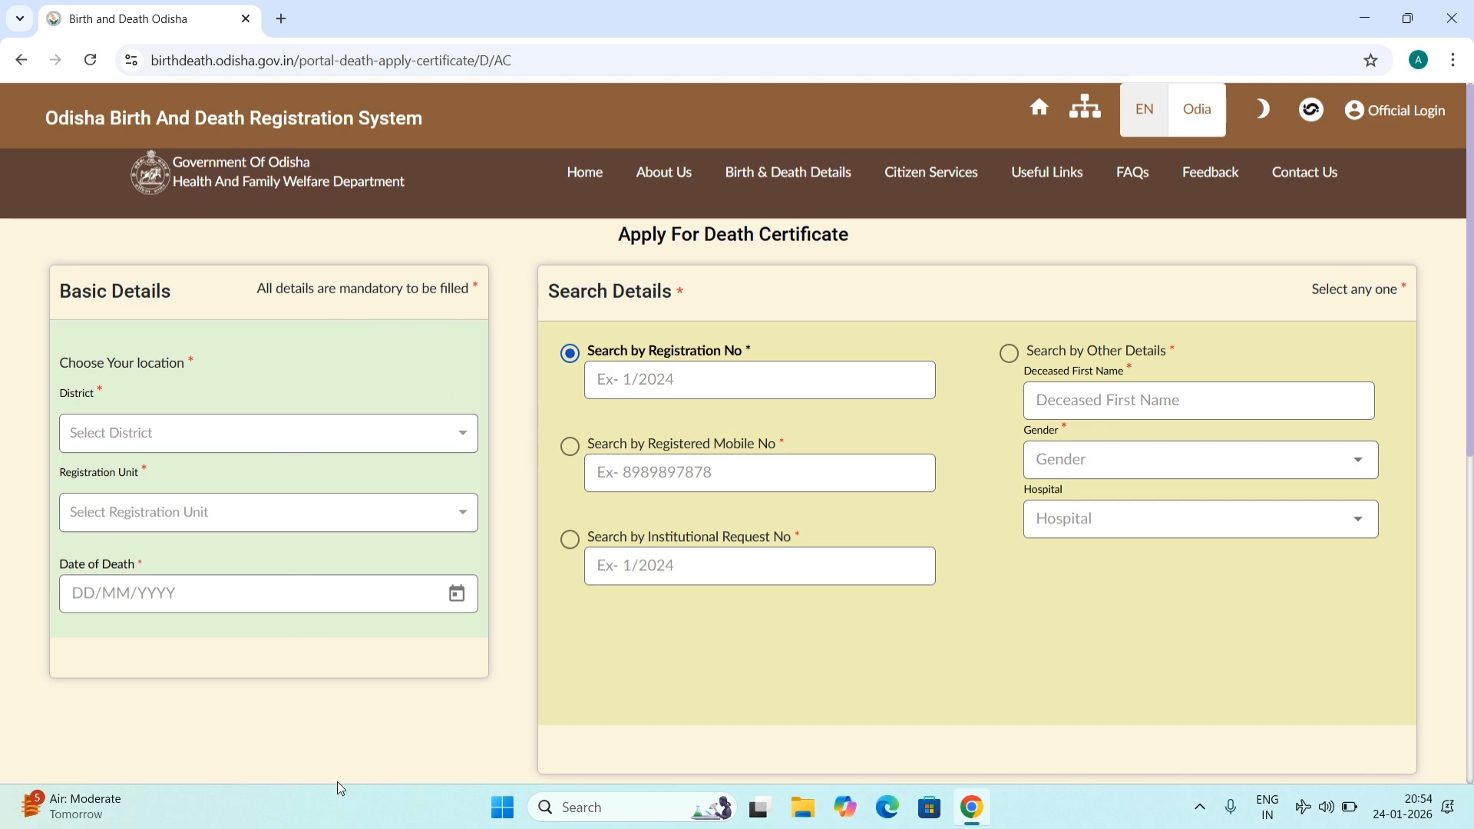
click(334, 432)
scroll(252, 534, down, 3)
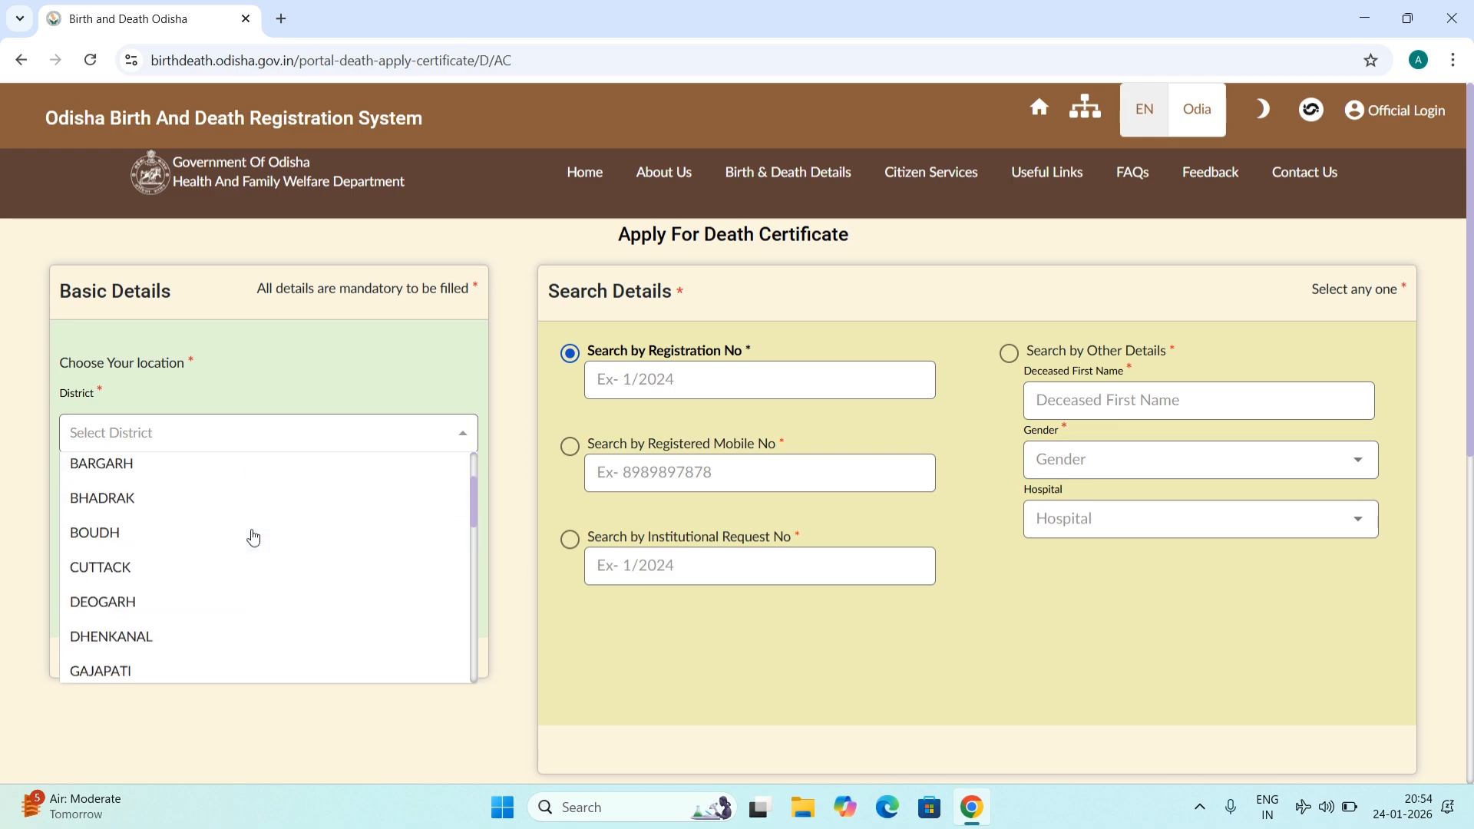
scroll(253, 537, down, 3)
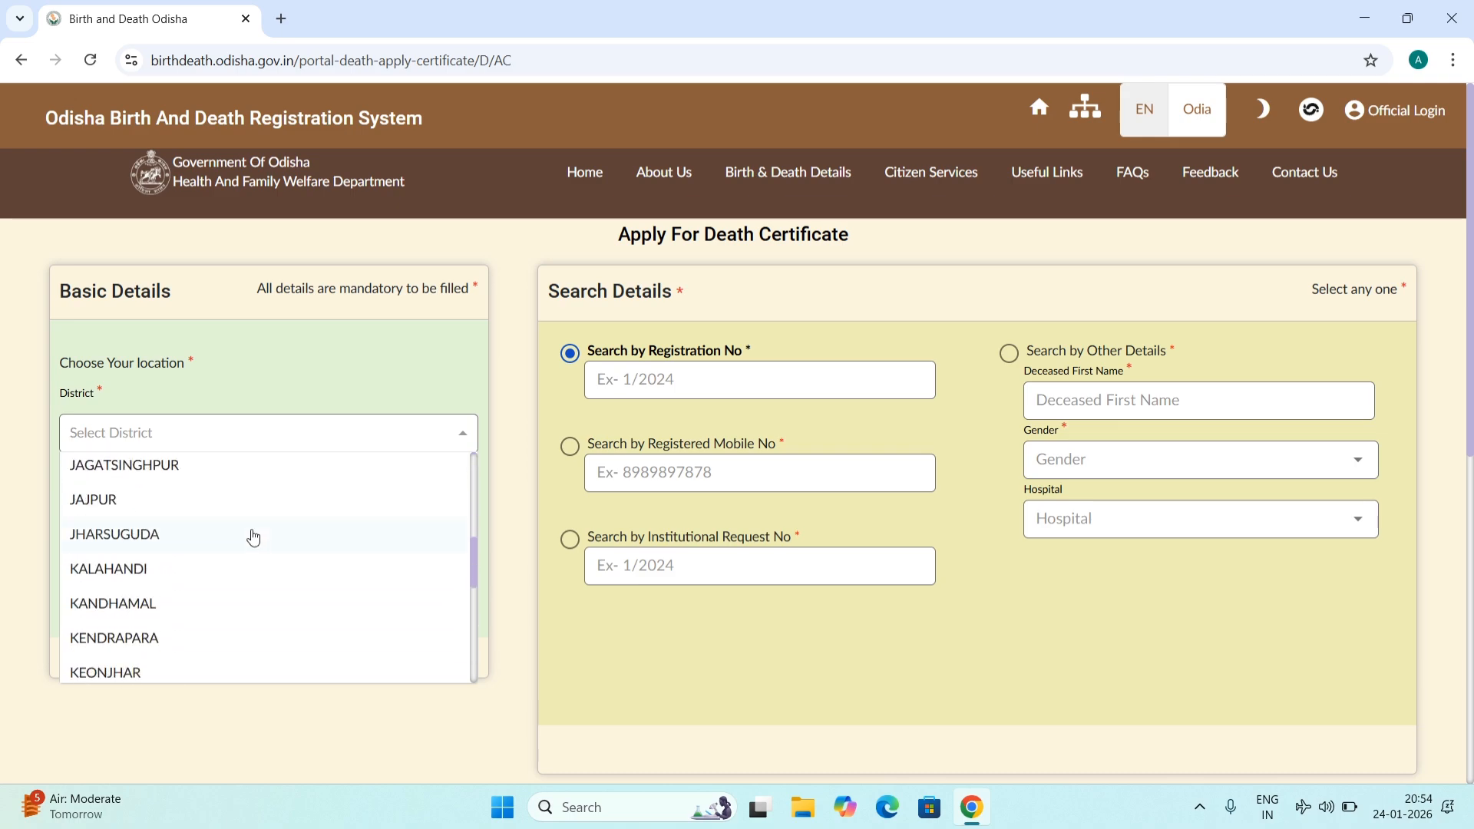
scroll(253, 537, down, 2)
scroll(254, 538, down, 2)
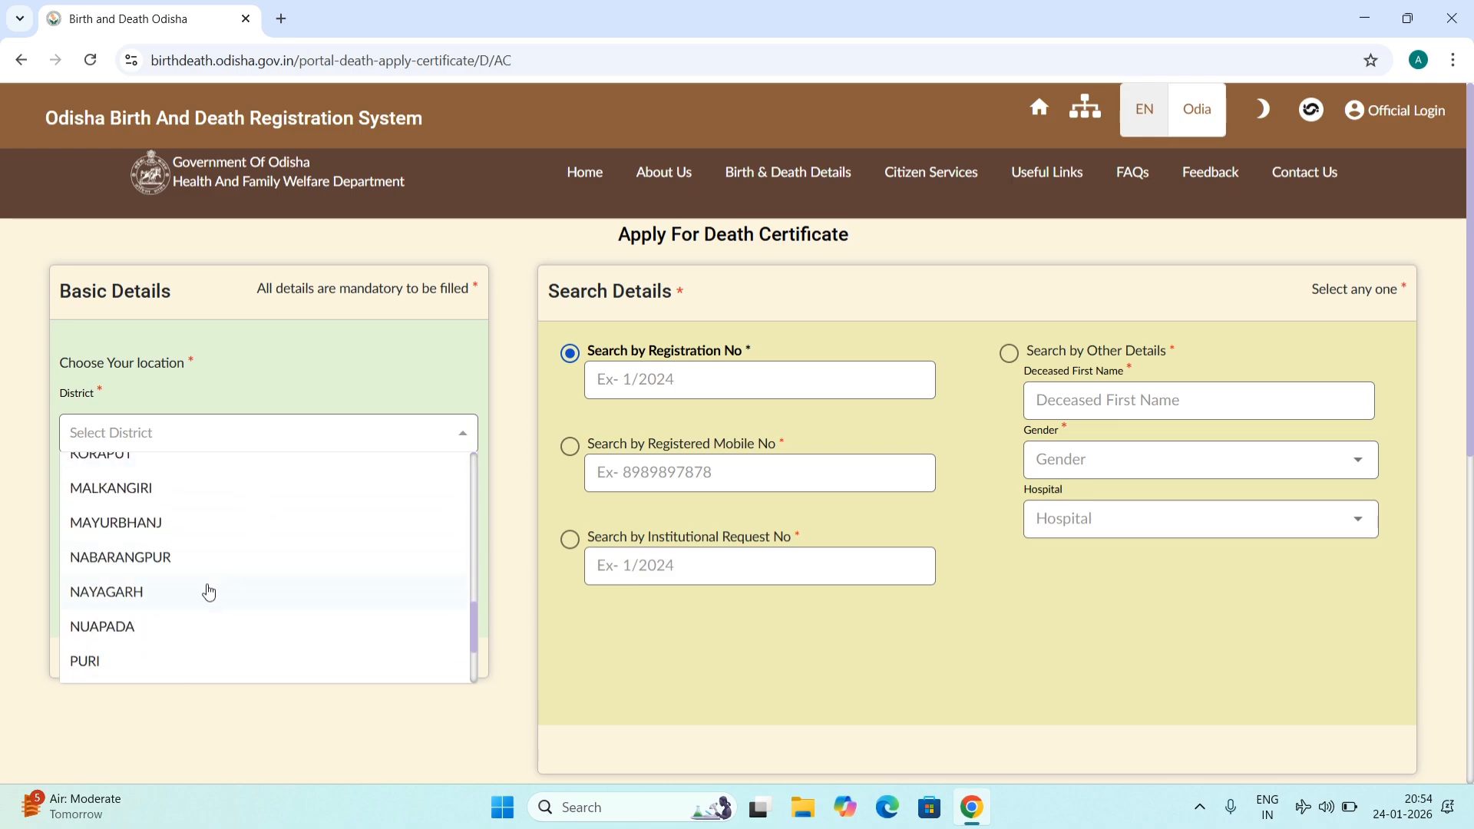
click(192, 593)
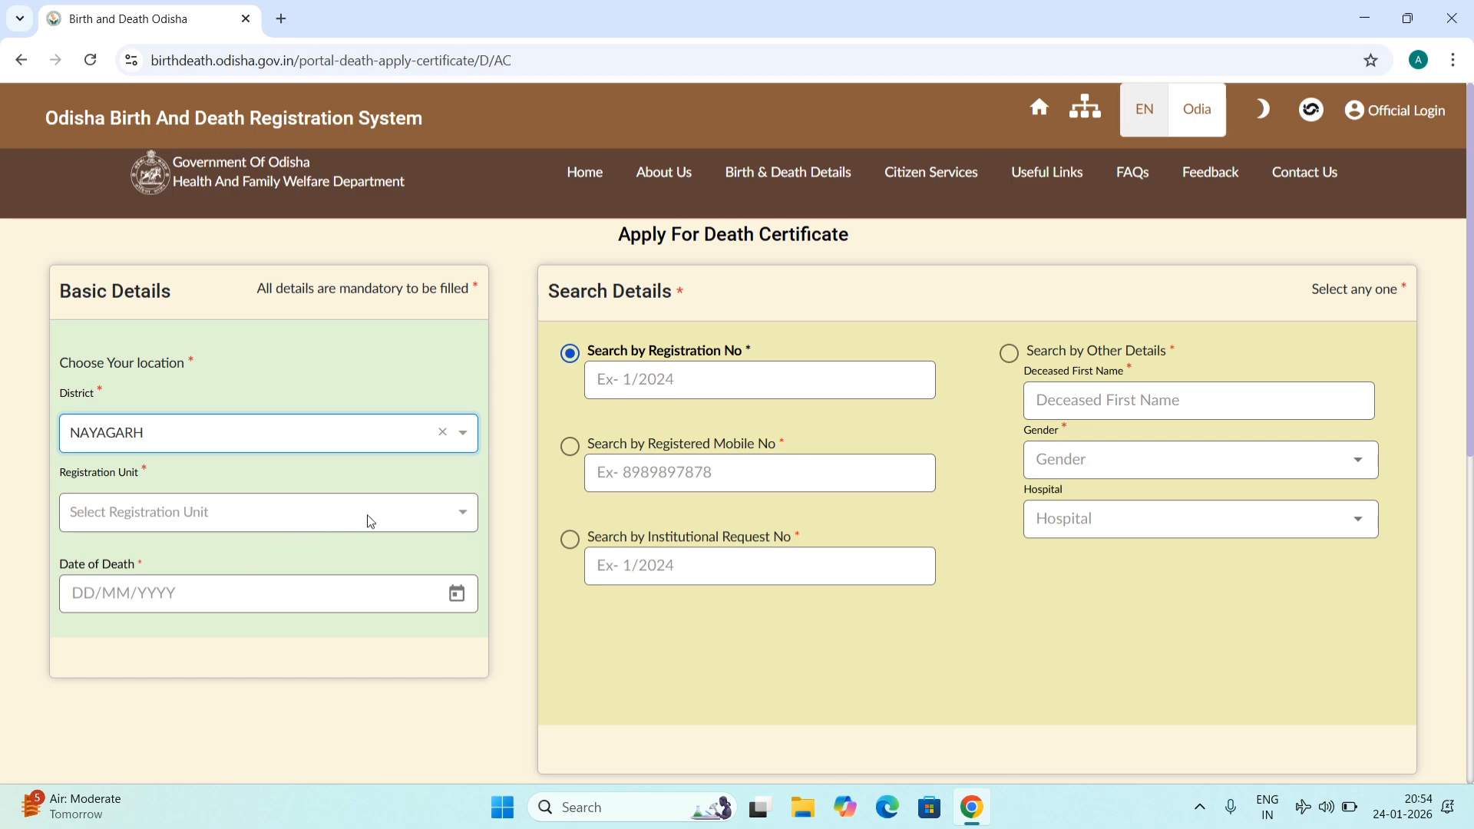
Step: Choose NAYAGARH MUNICIPAL COUNCIL as the registration unit
click(370, 516)
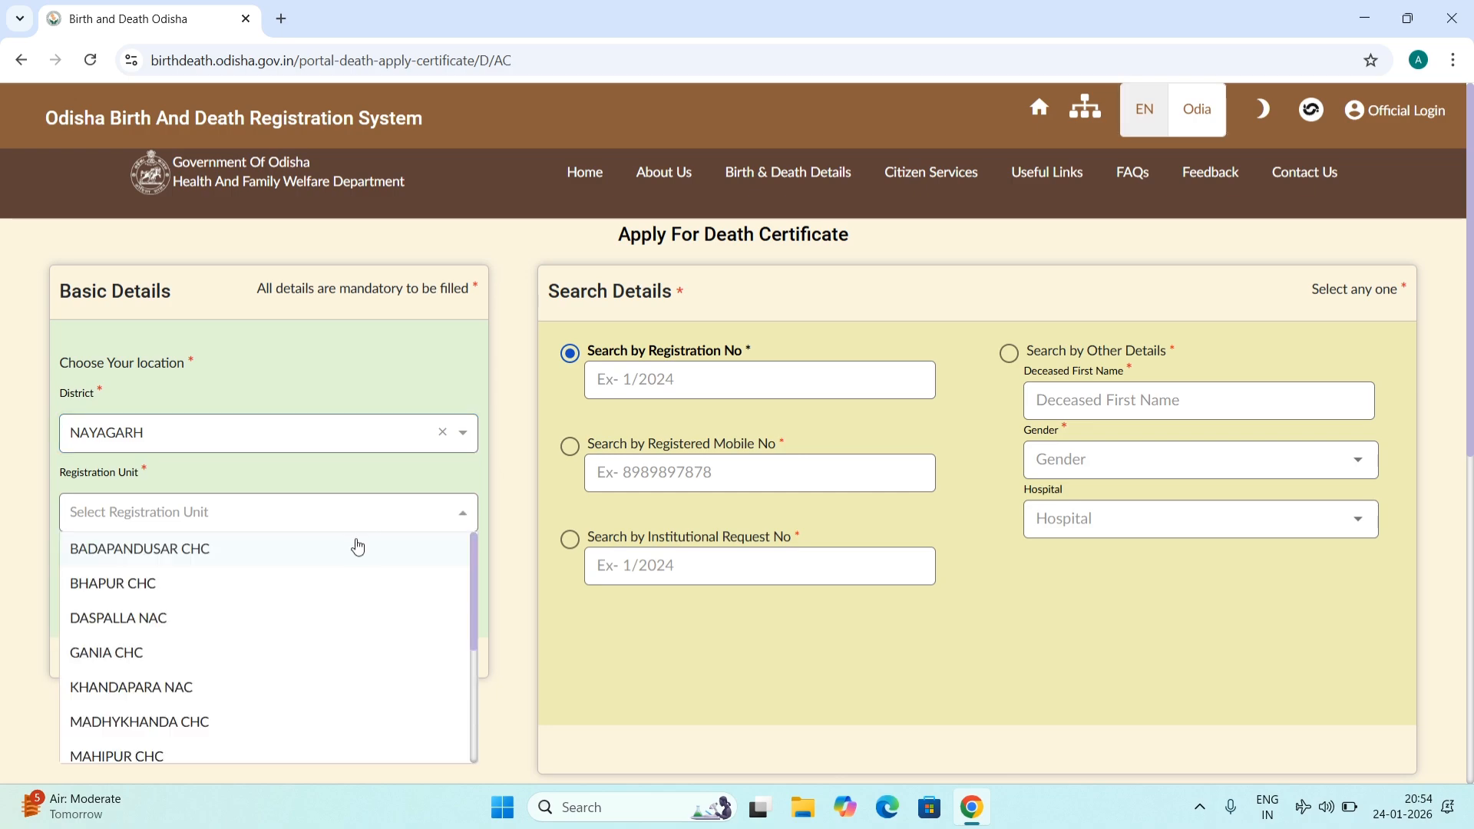
scroll(357, 546, down, 2)
scroll(358, 547, down, 3)
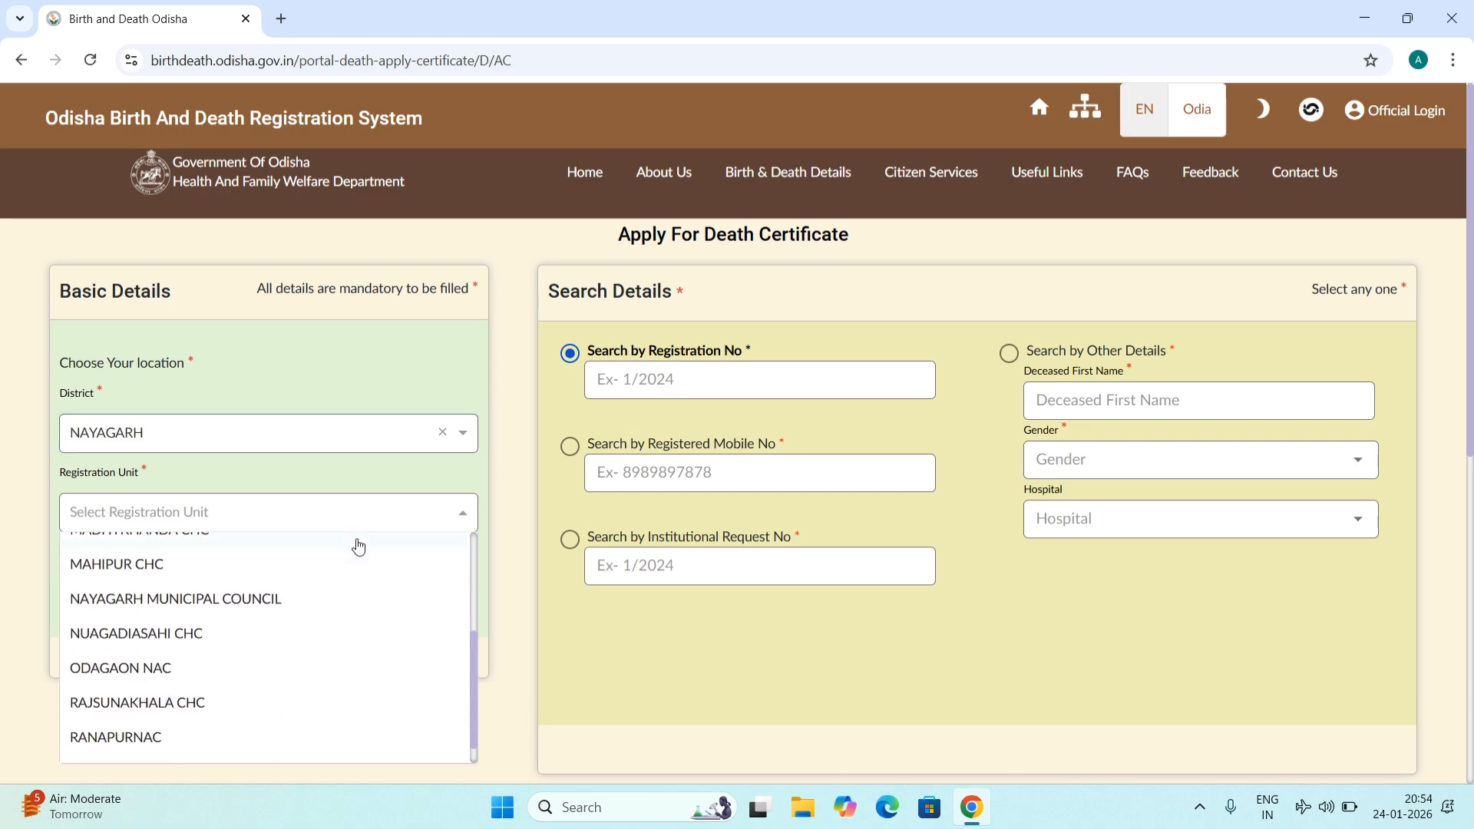
scroll(356, 589, up, 4)
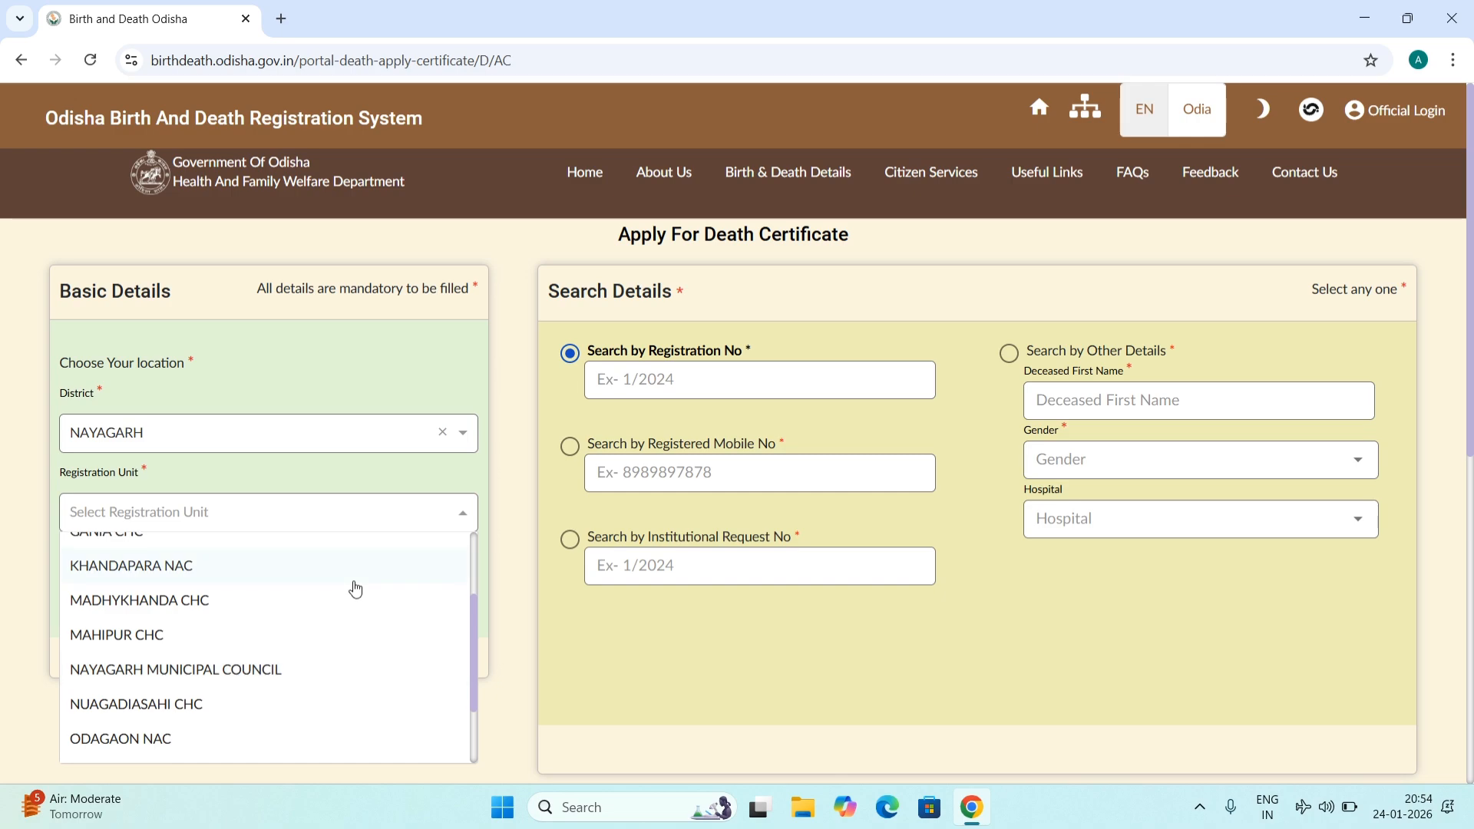
scroll(332, 612, down, 2)
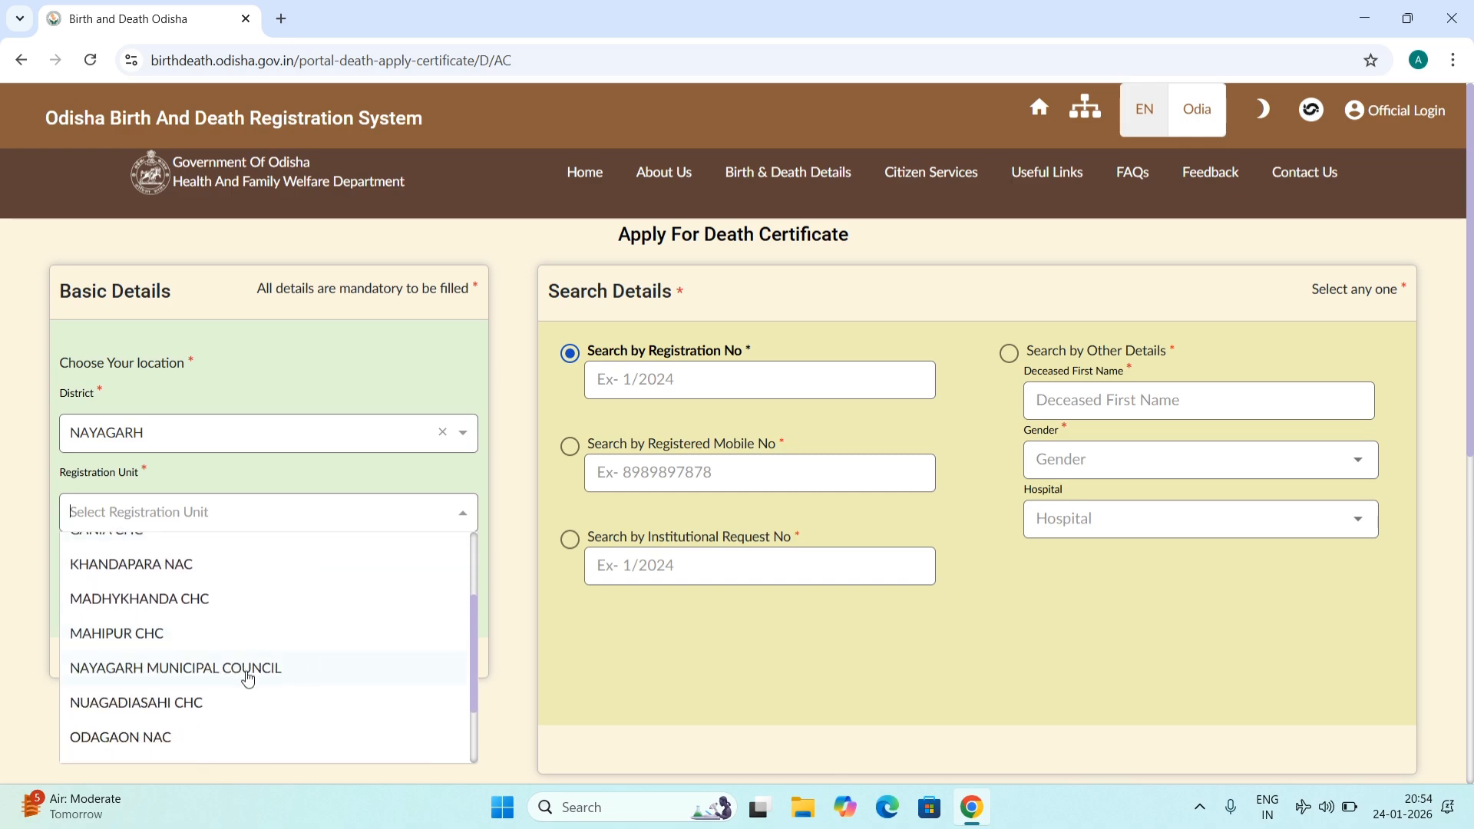
click(250, 670)
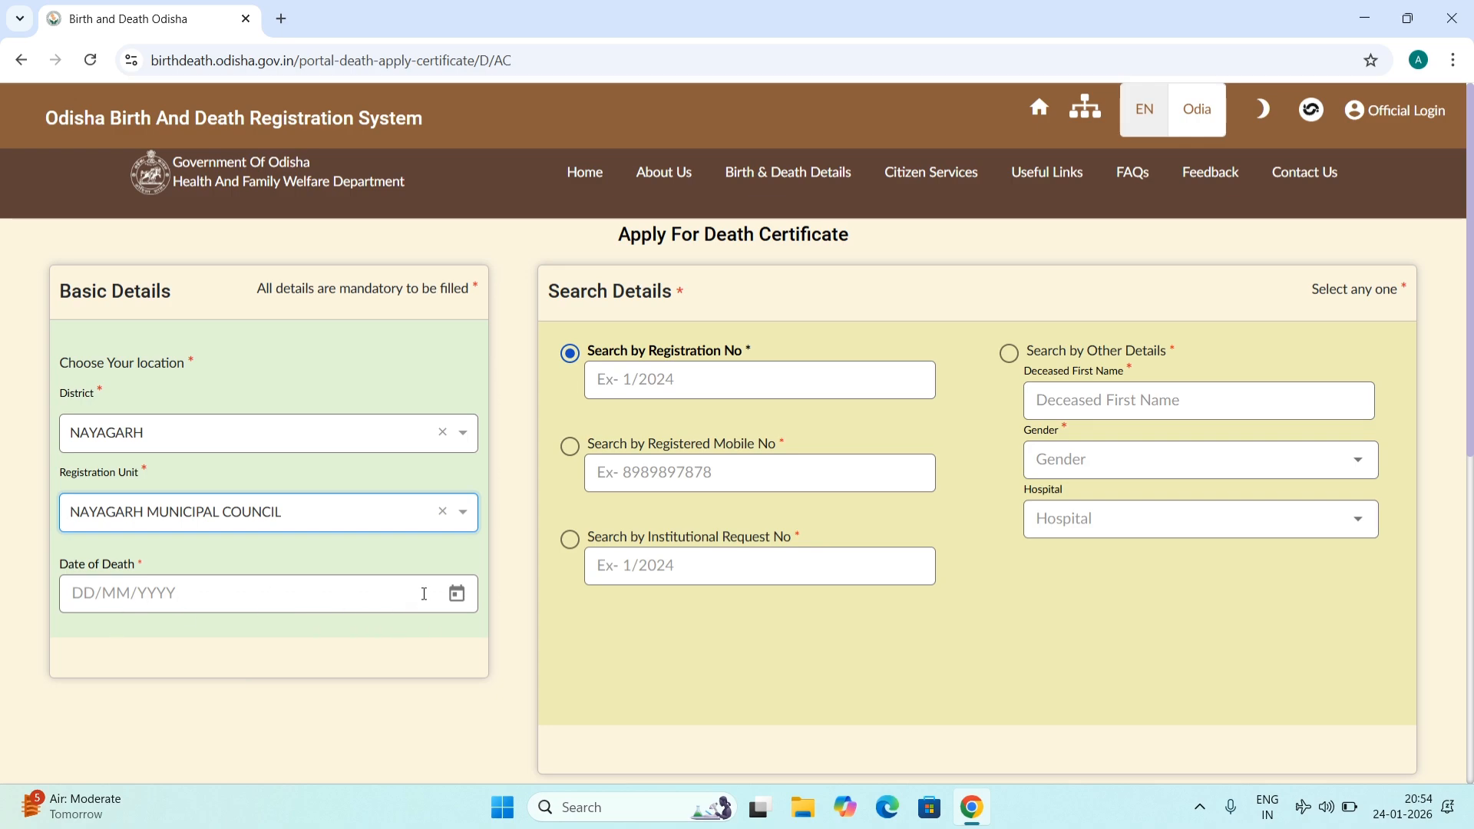
Step: Pick the date of death from the calendar and set the search to Search by Other Details
click(462, 605)
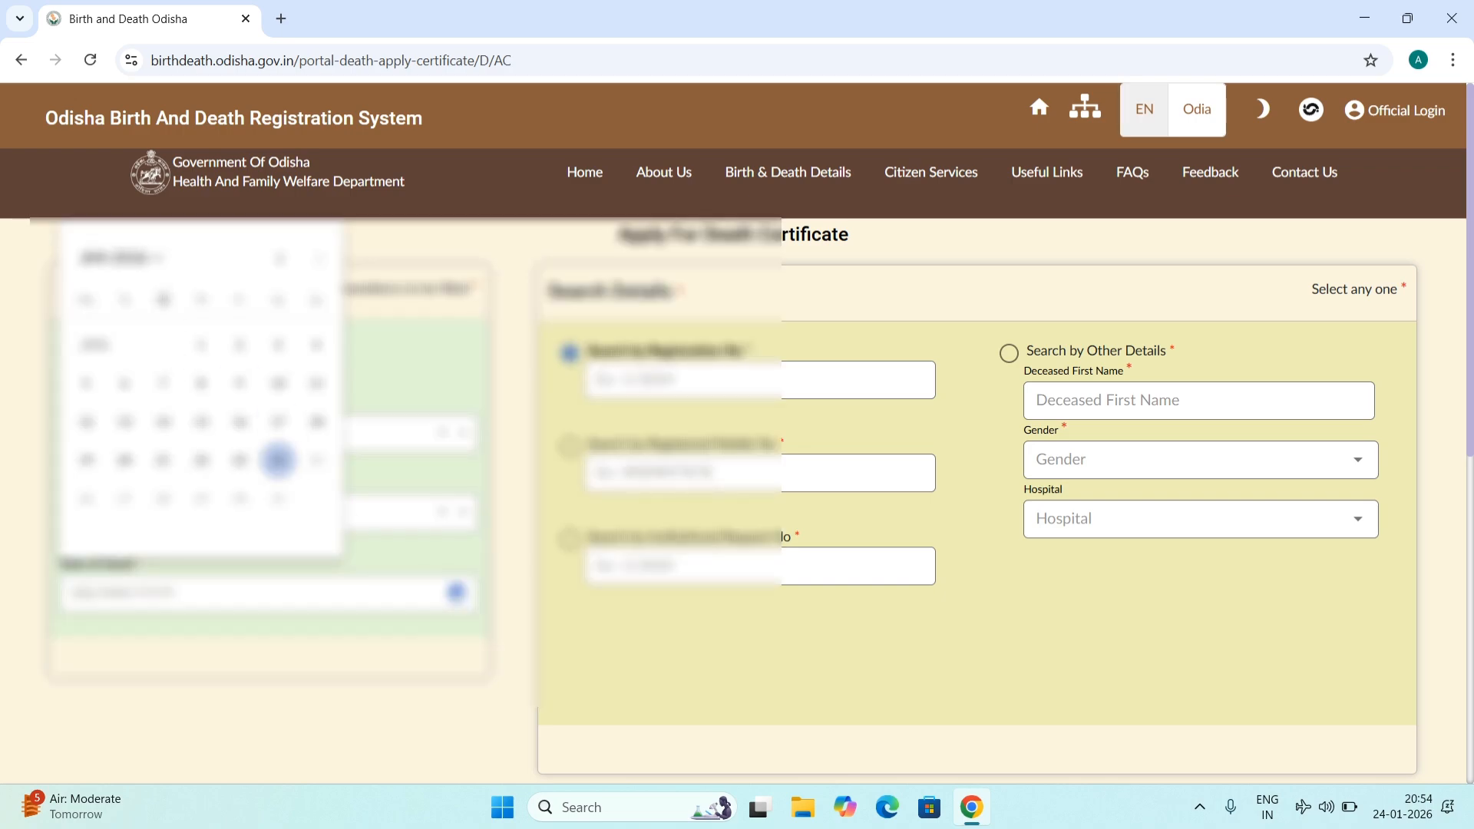
click(315, 347)
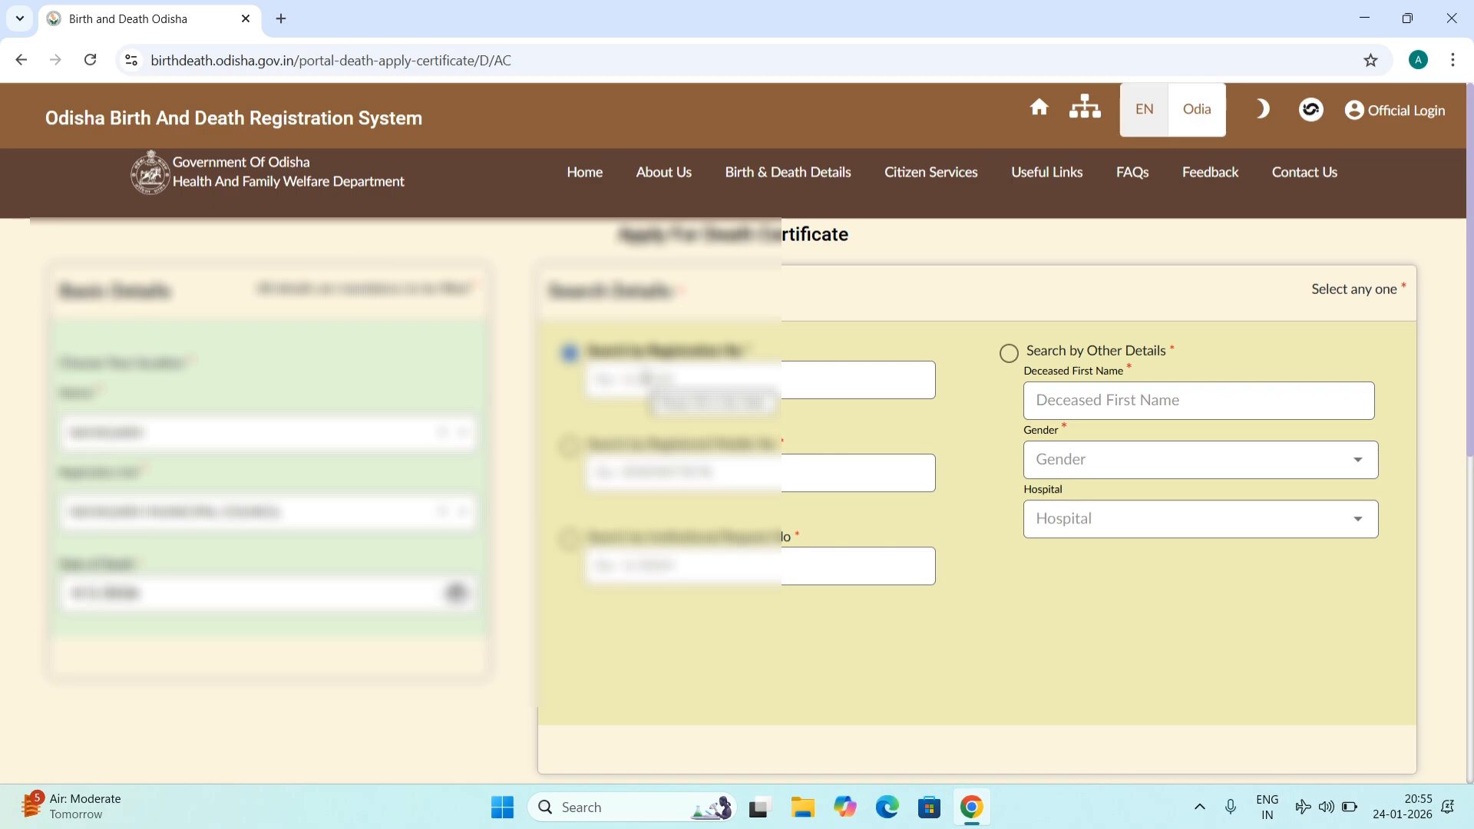
click(575, 447)
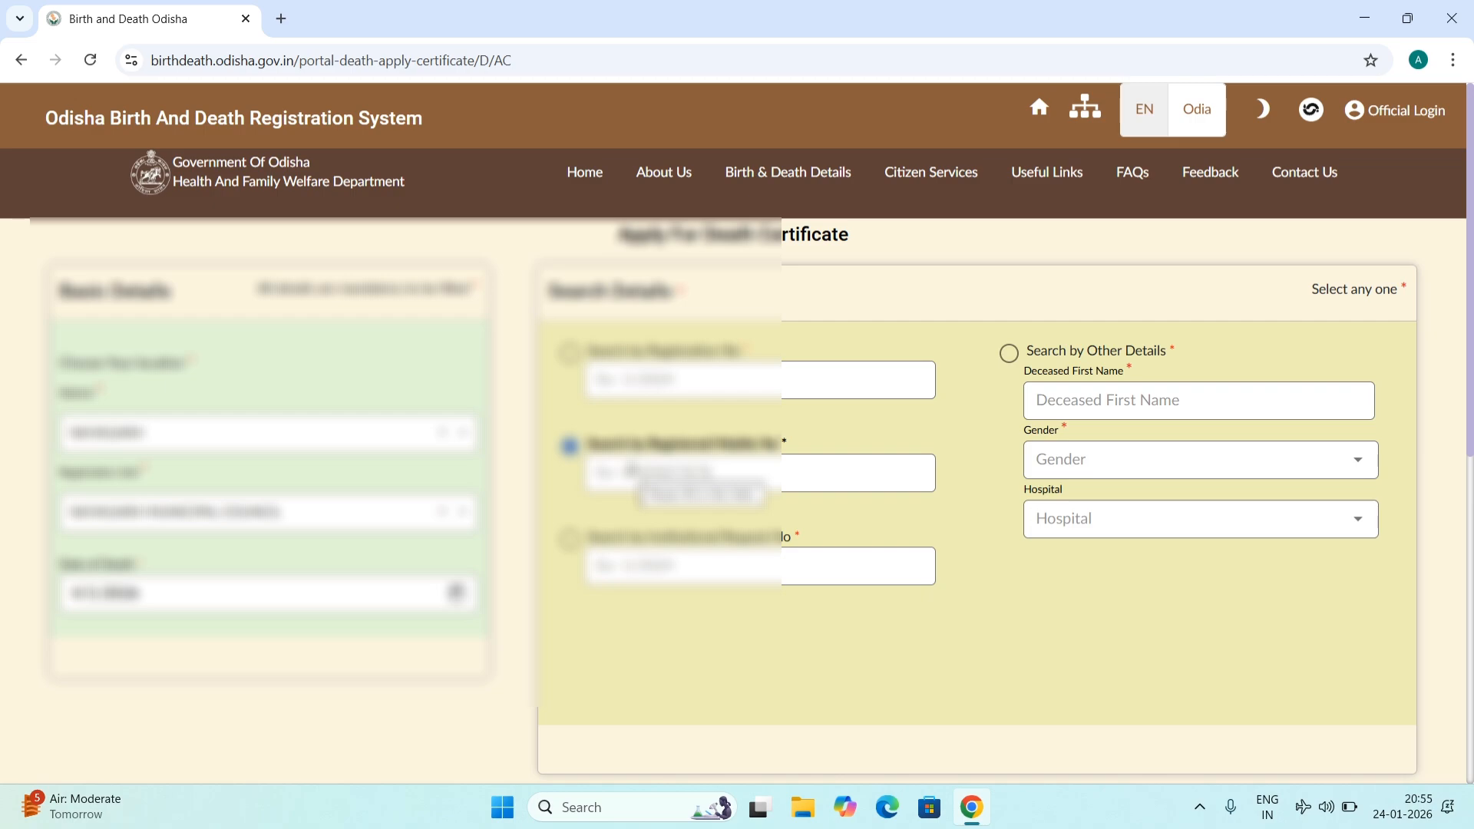
click(569, 539)
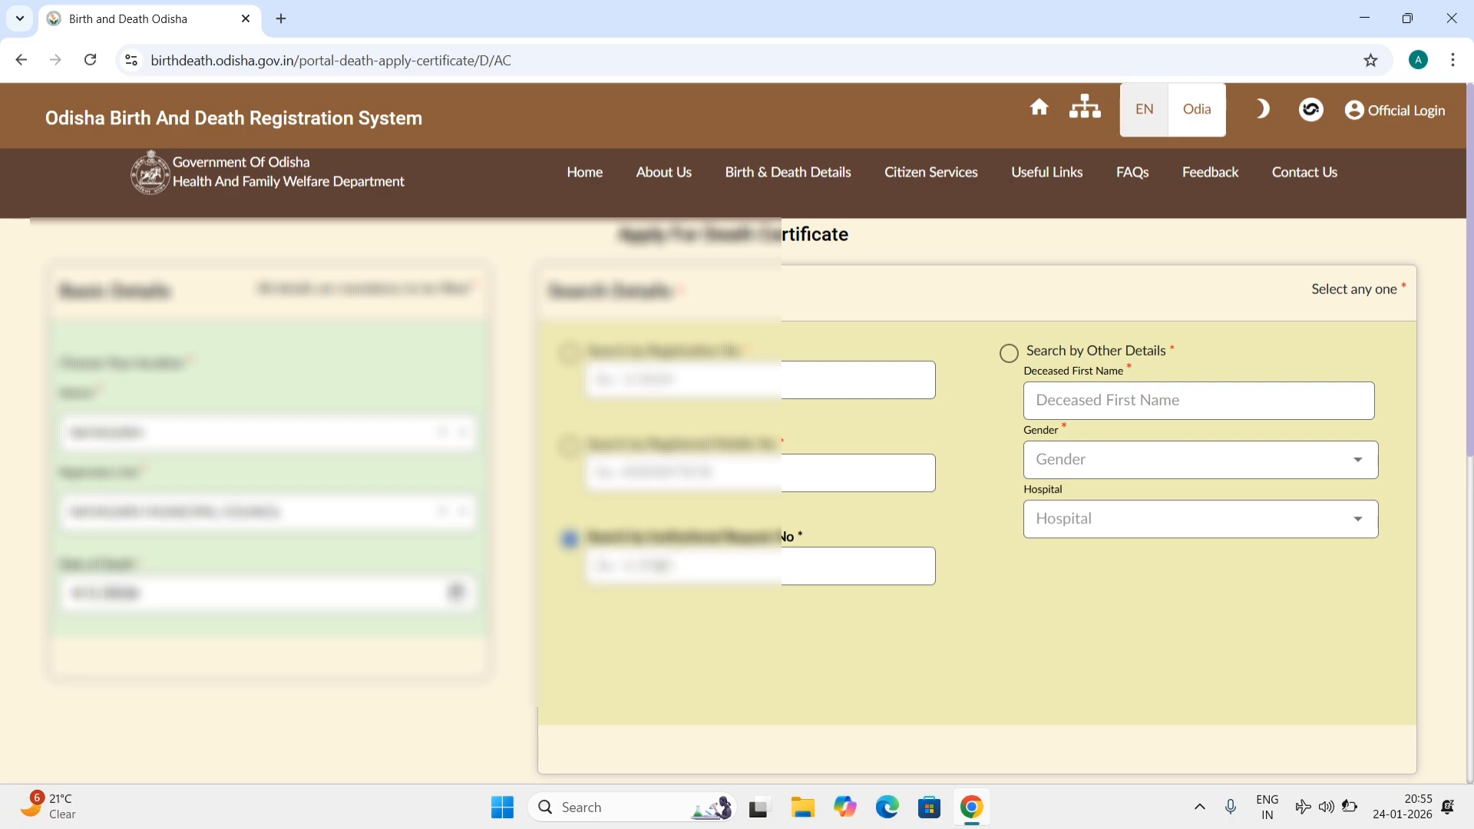
click(1009, 354)
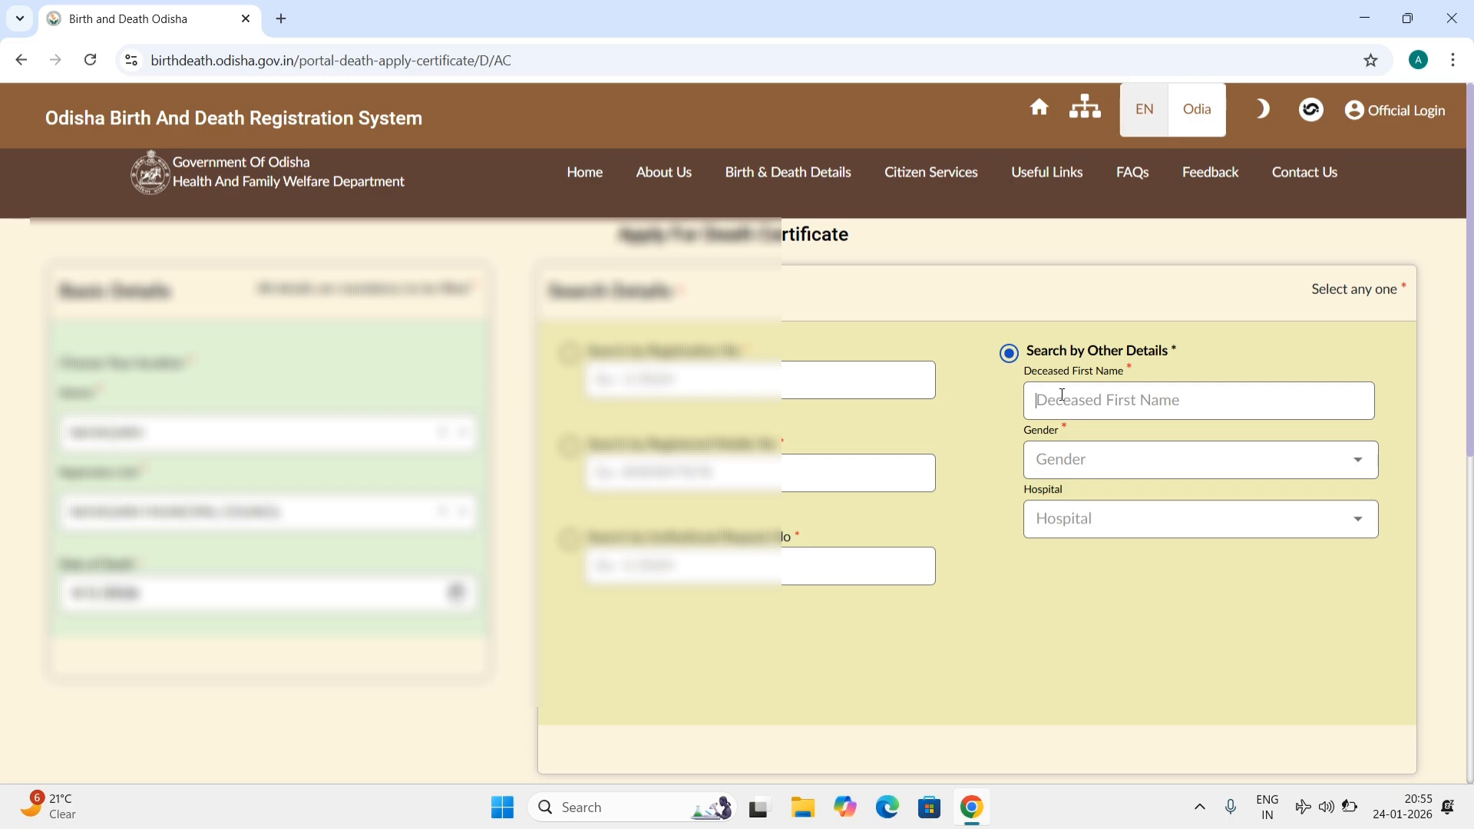
Step: Search by the deceased's first name, gender Male and hospital D.H.H NAYAGARH
text(gun)
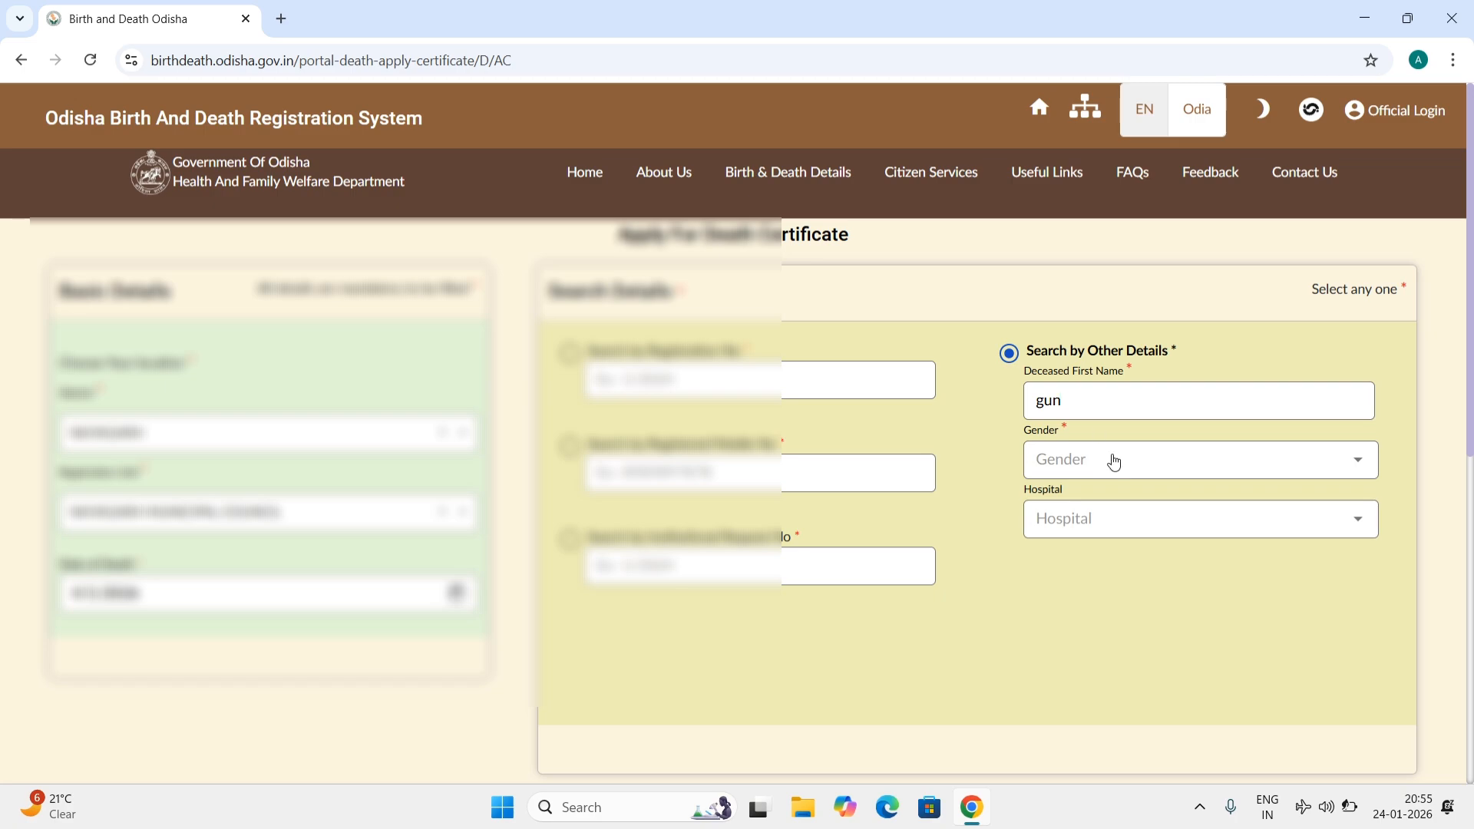
click(1112, 461)
click(1095, 474)
click(1105, 512)
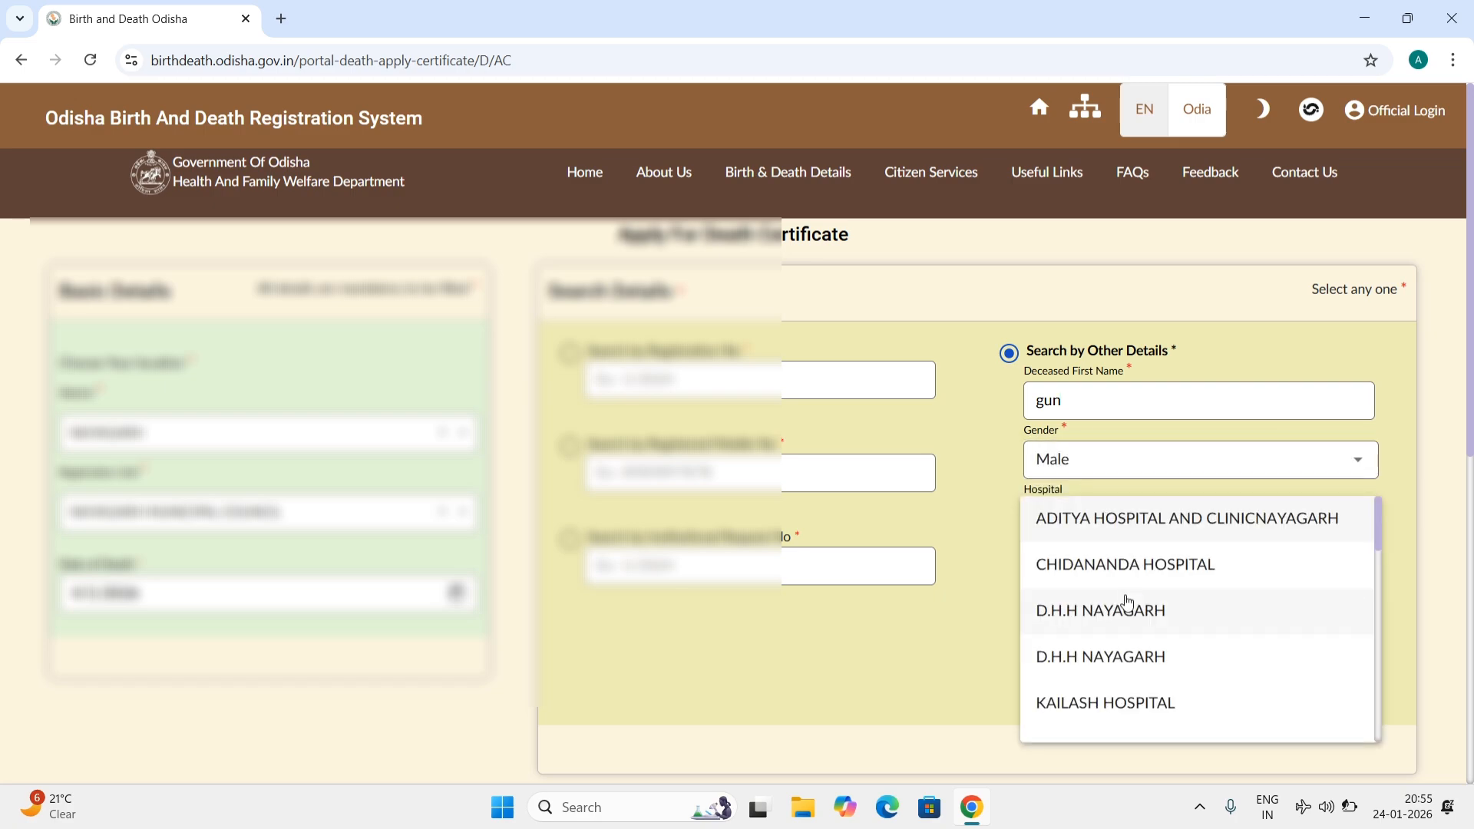
click(1133, 619)
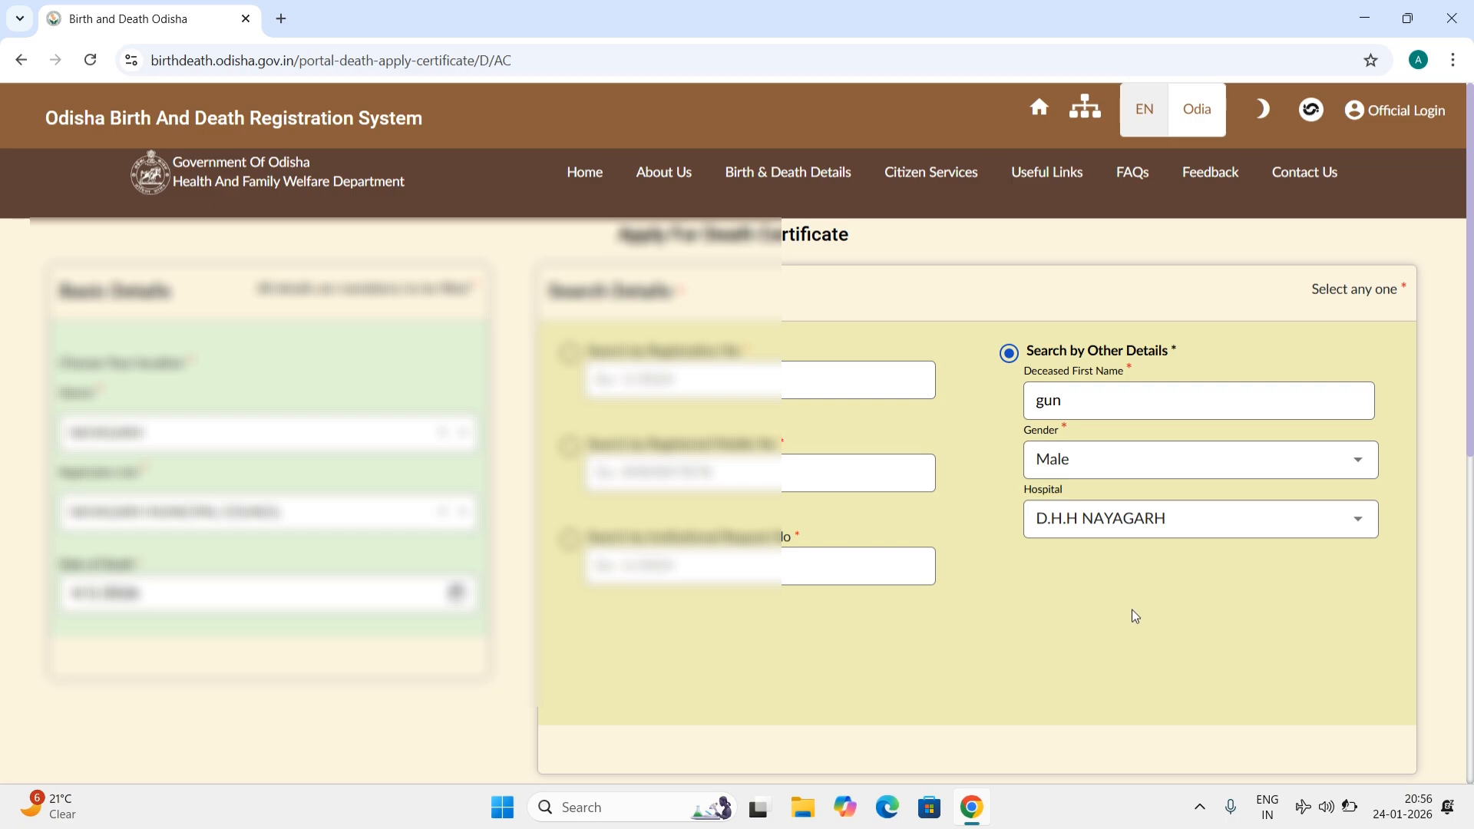
scroll(1131, 609, down, 2)
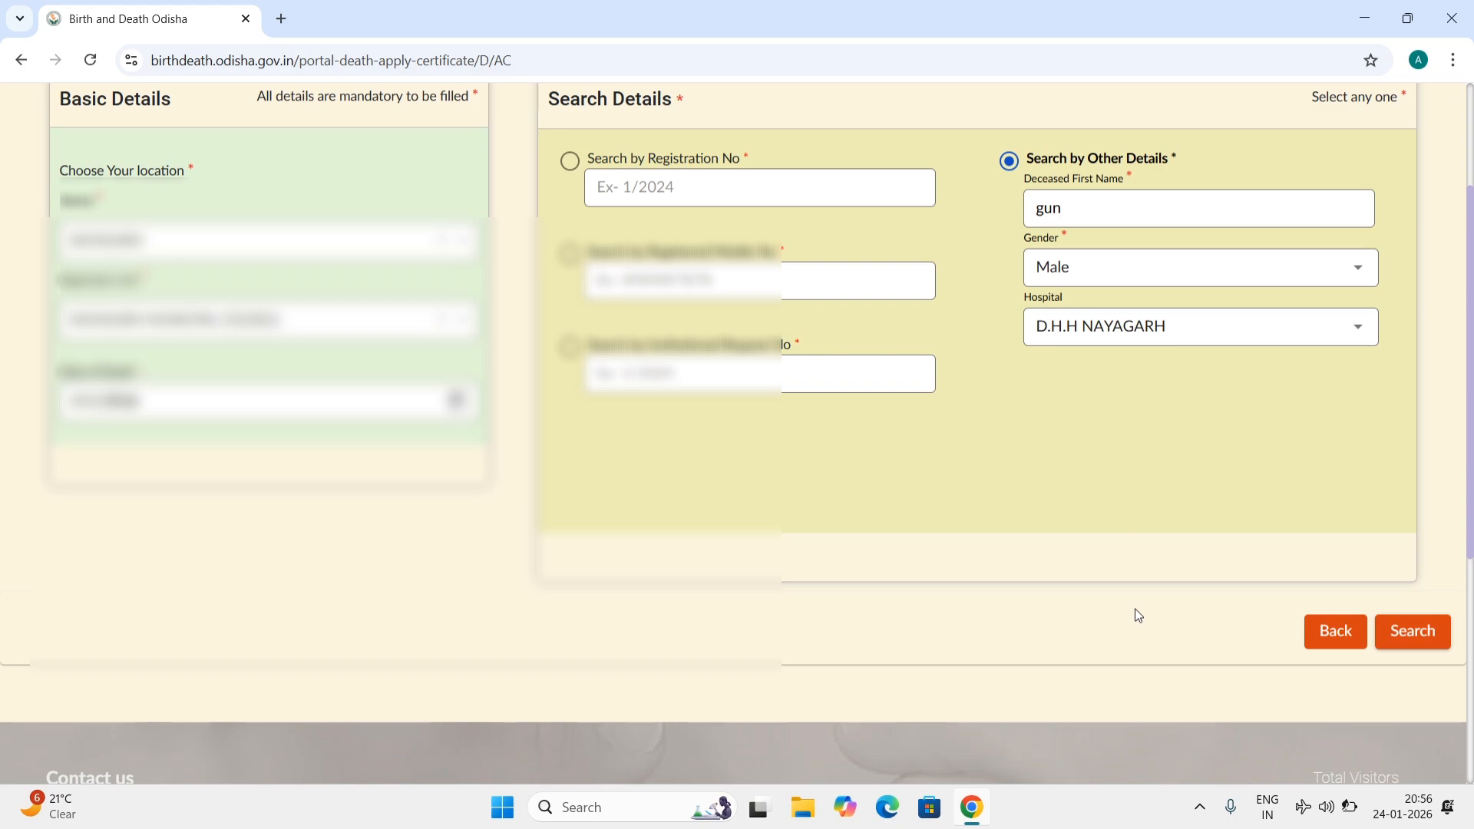
click(1426, 630)
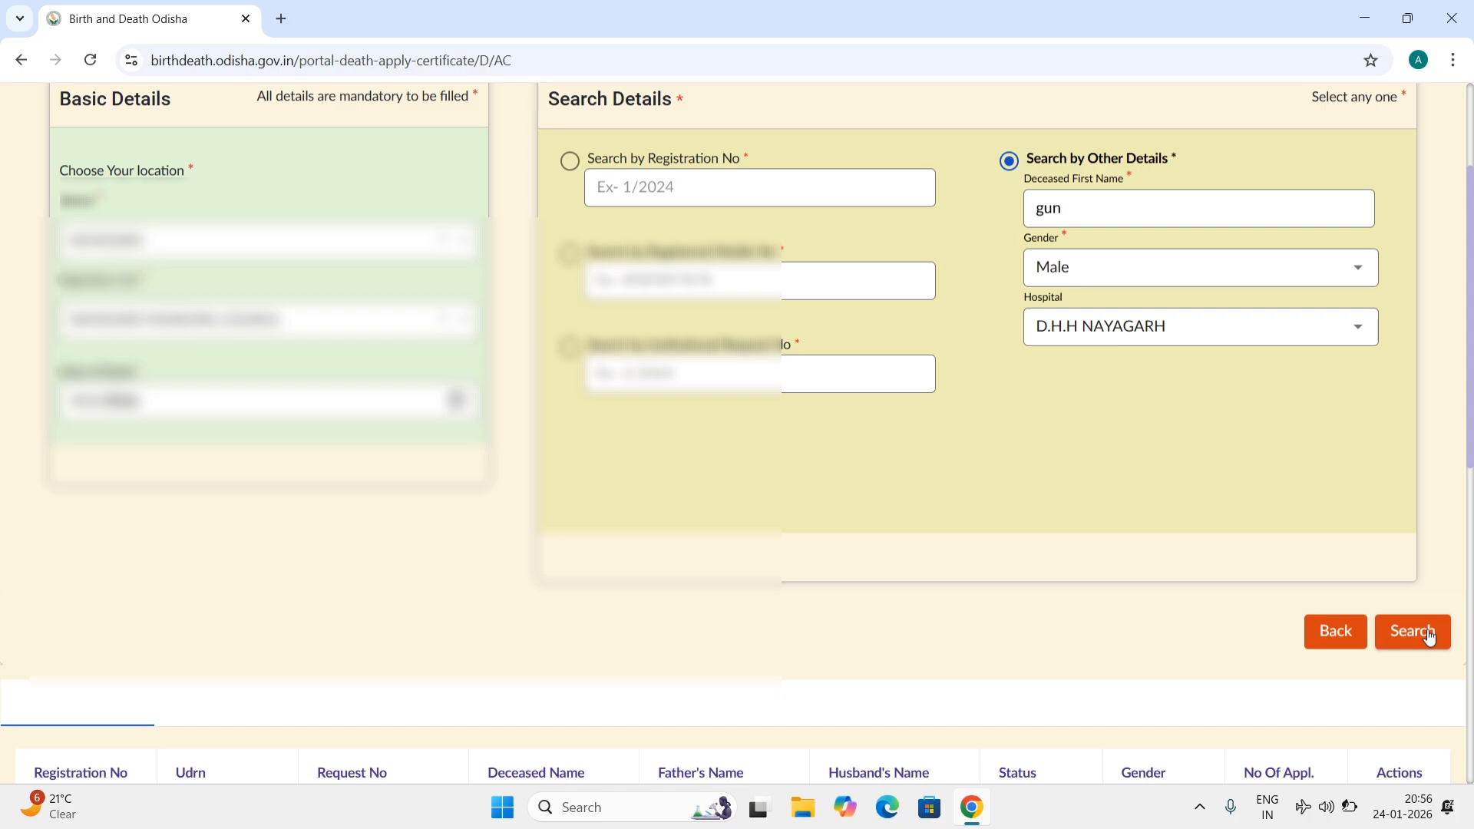
Step: Apply on the found Male death record and send an OTP to the mobile number
click(1428, 632)
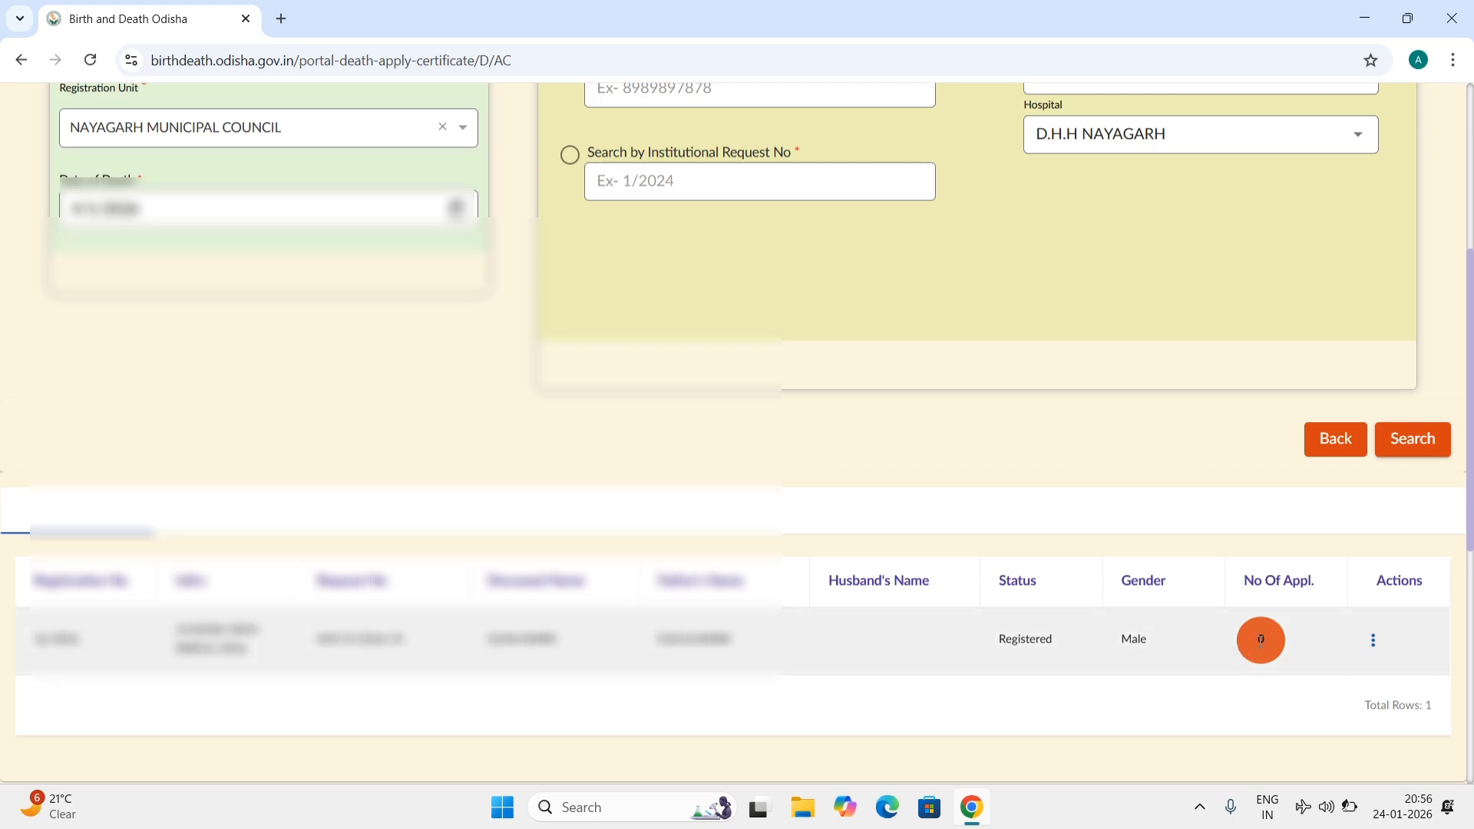
click(1376, 650)
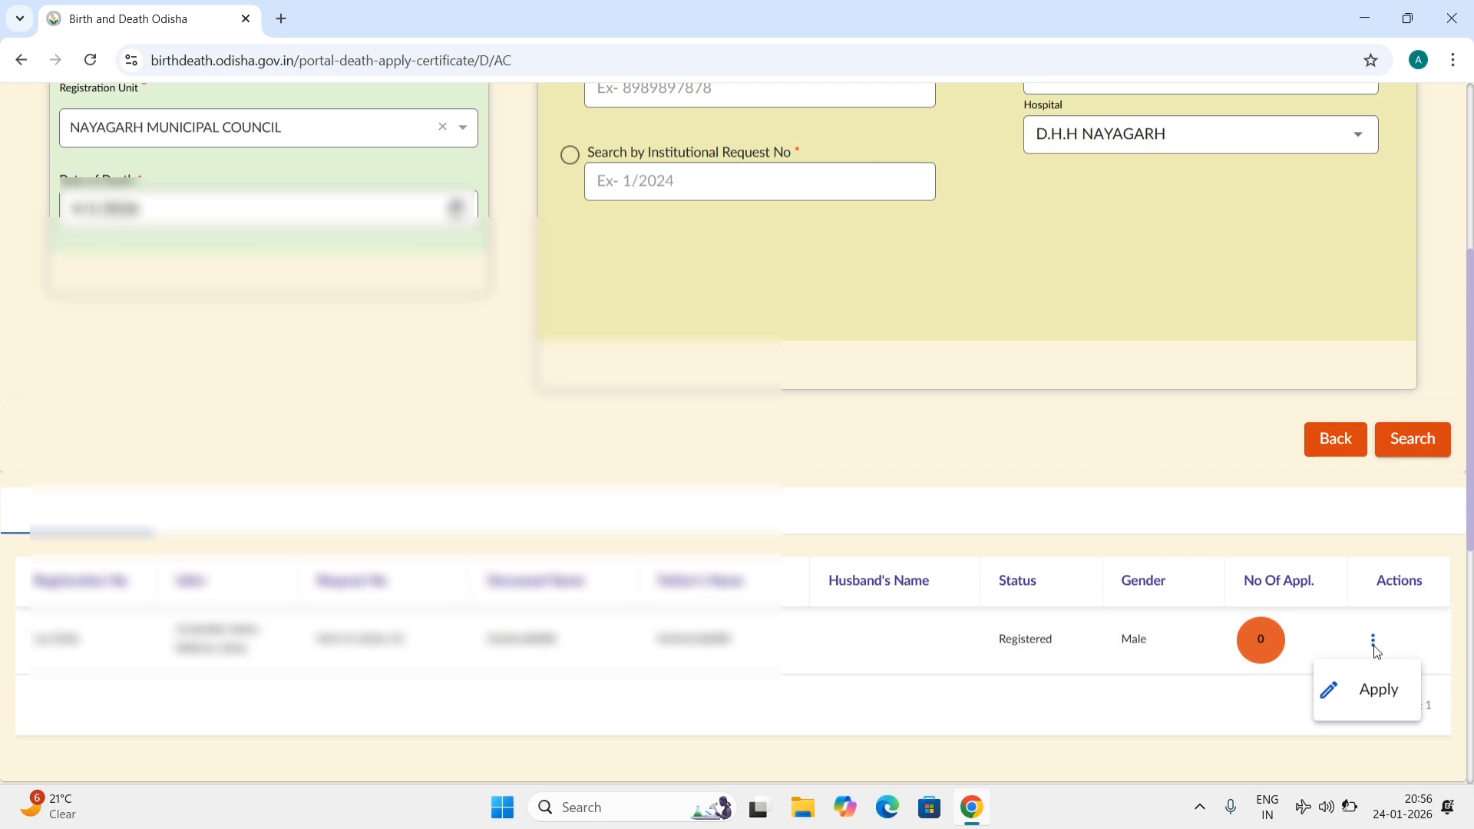
click(1376, 700)
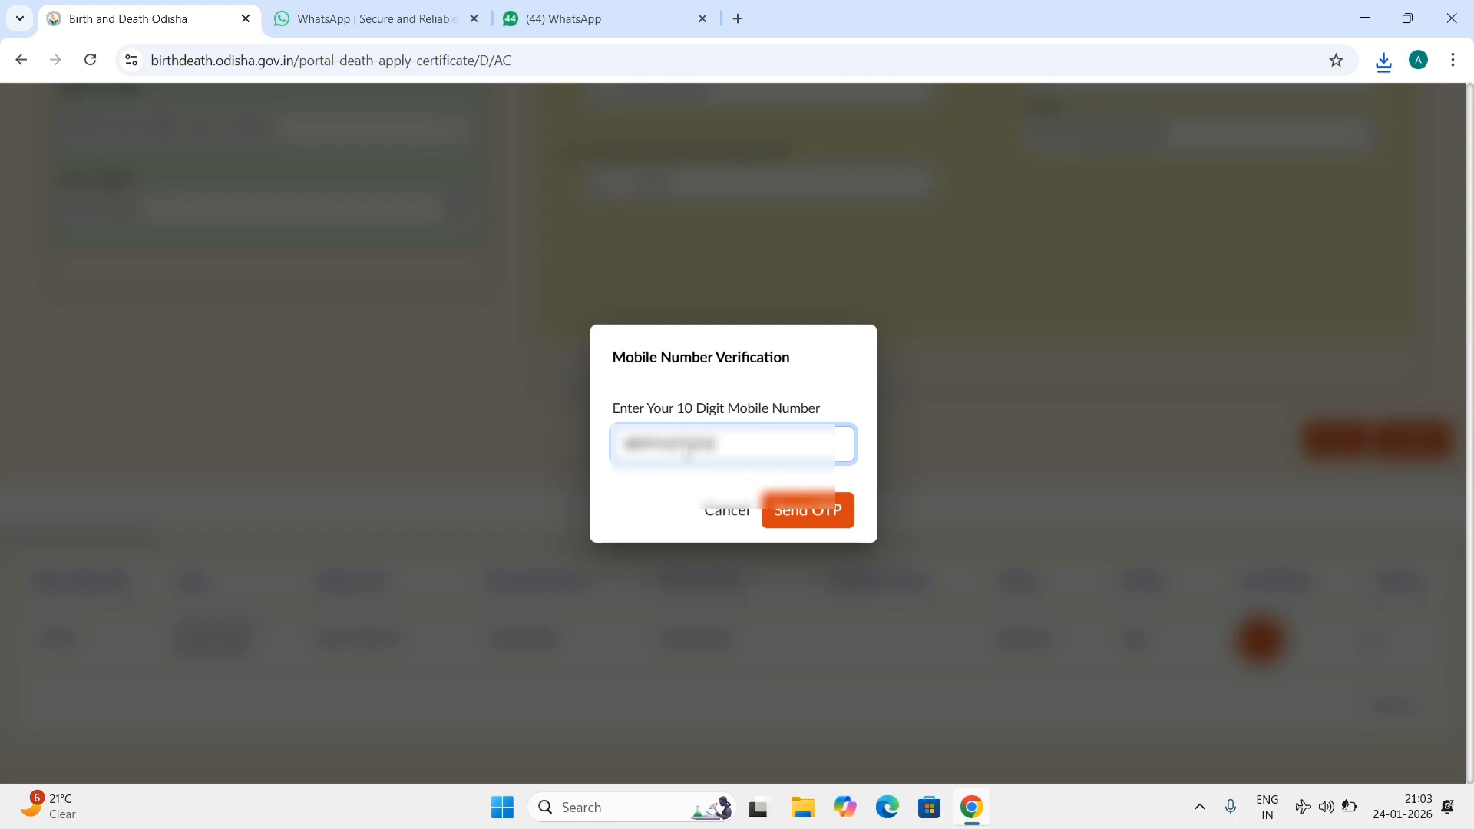
click(821, 513)
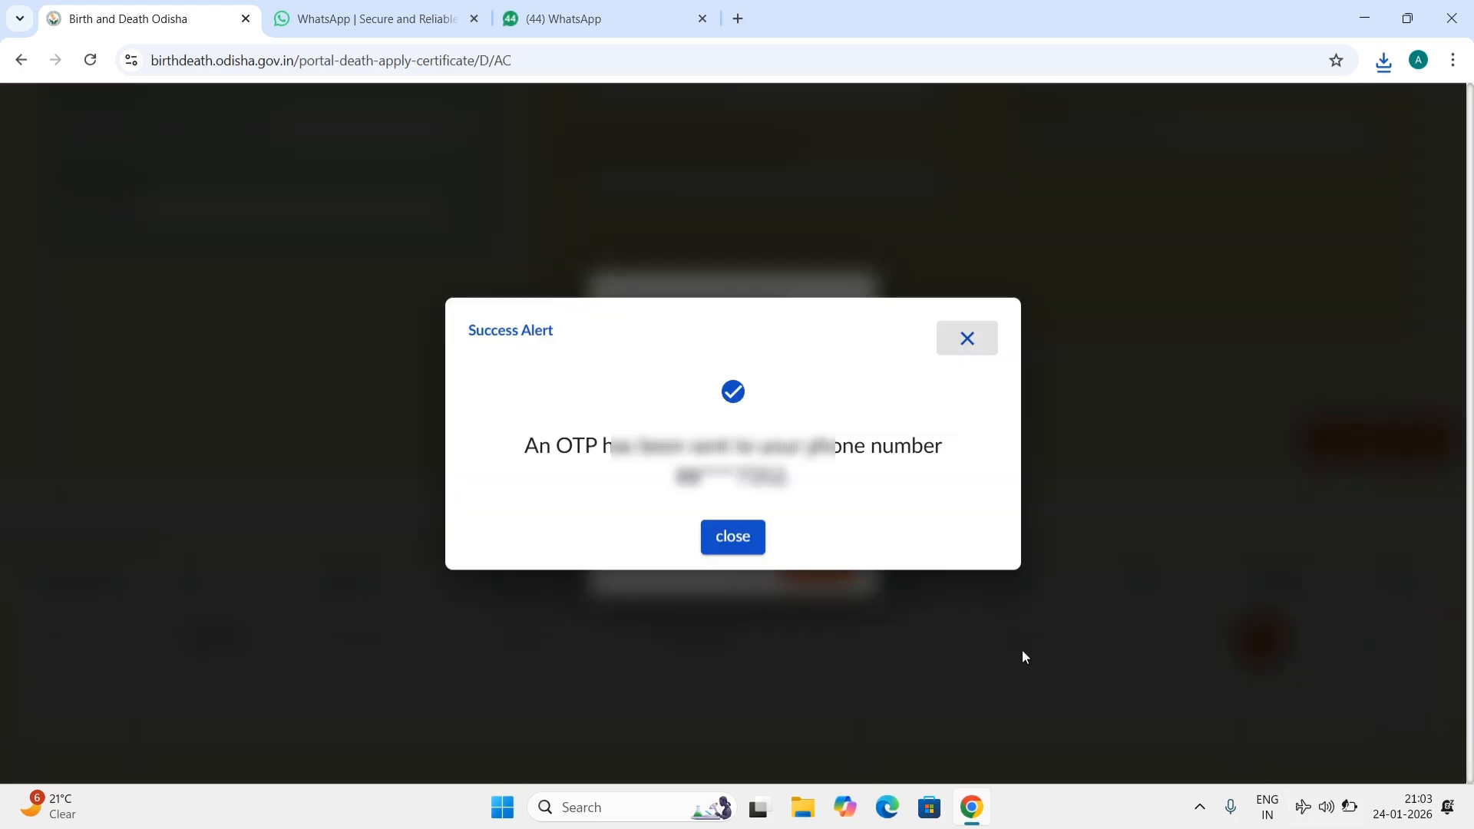
Step: Dismiss the OTP-sent alert and submit the OTP to verify the mobile number
click(733, 537)
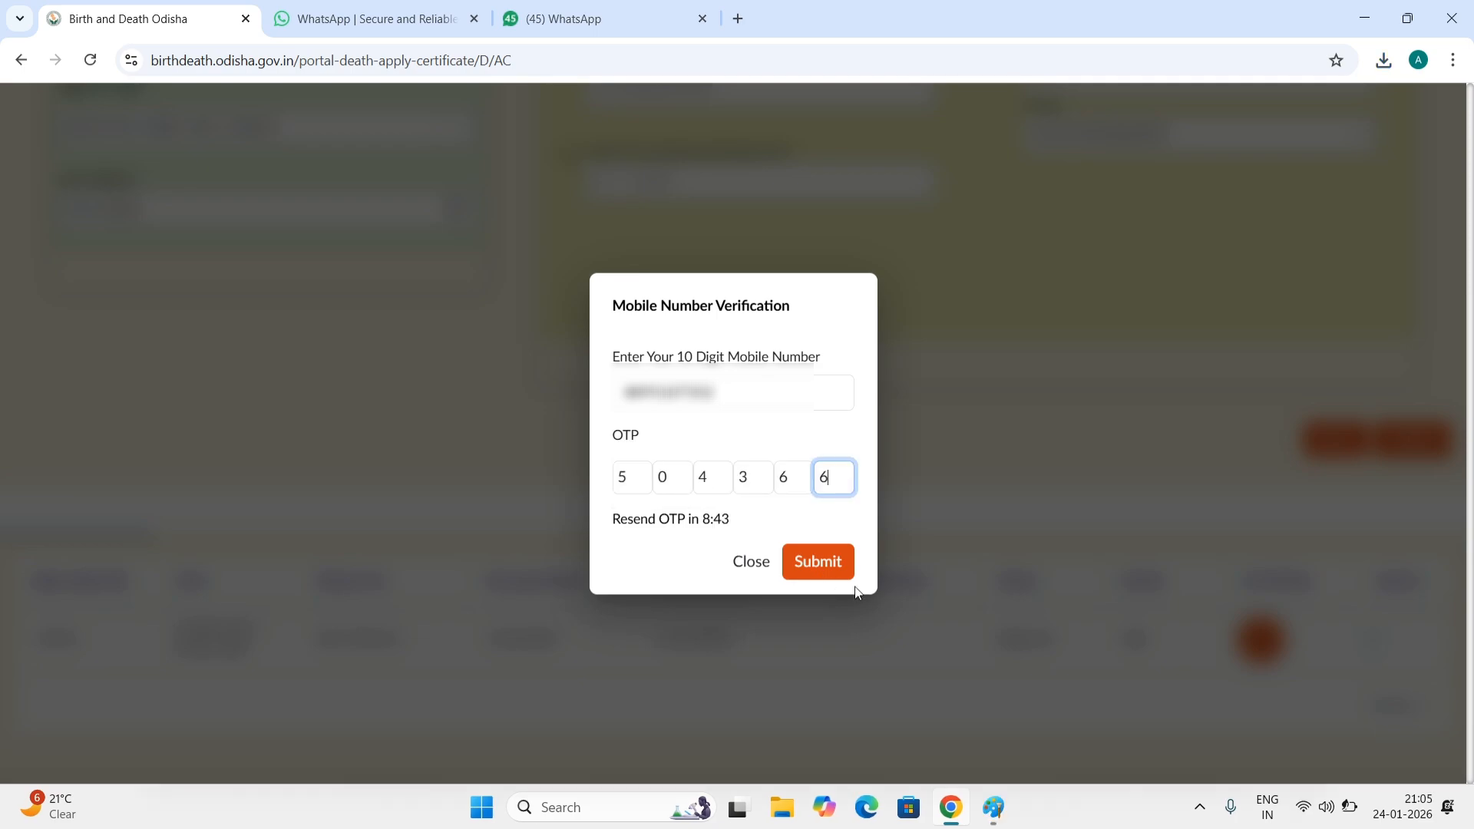
click(824, 568)
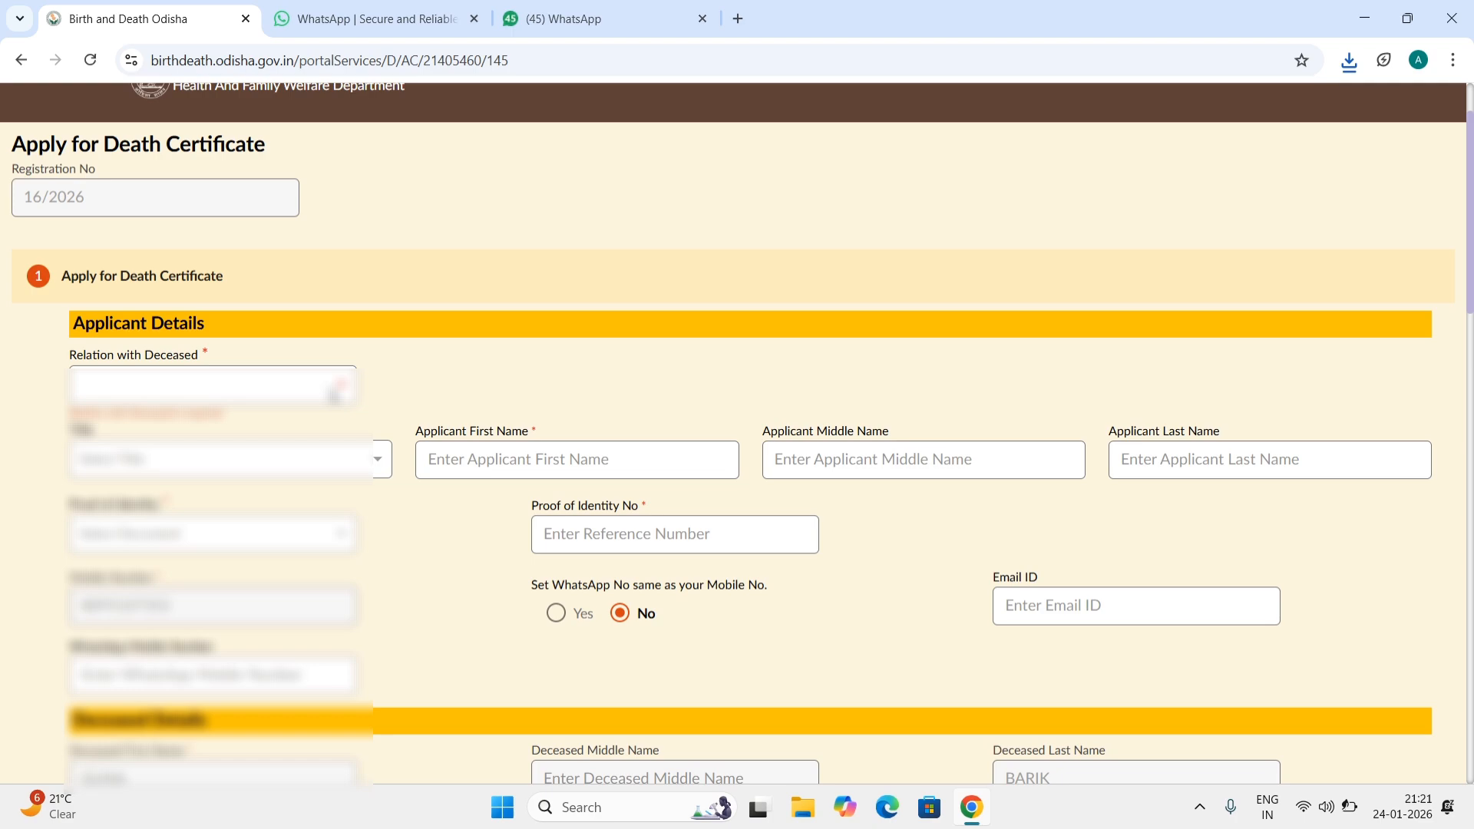
Step: Set the relation with the deceased to Son and the applicant's title to Mr
click(334, 394)
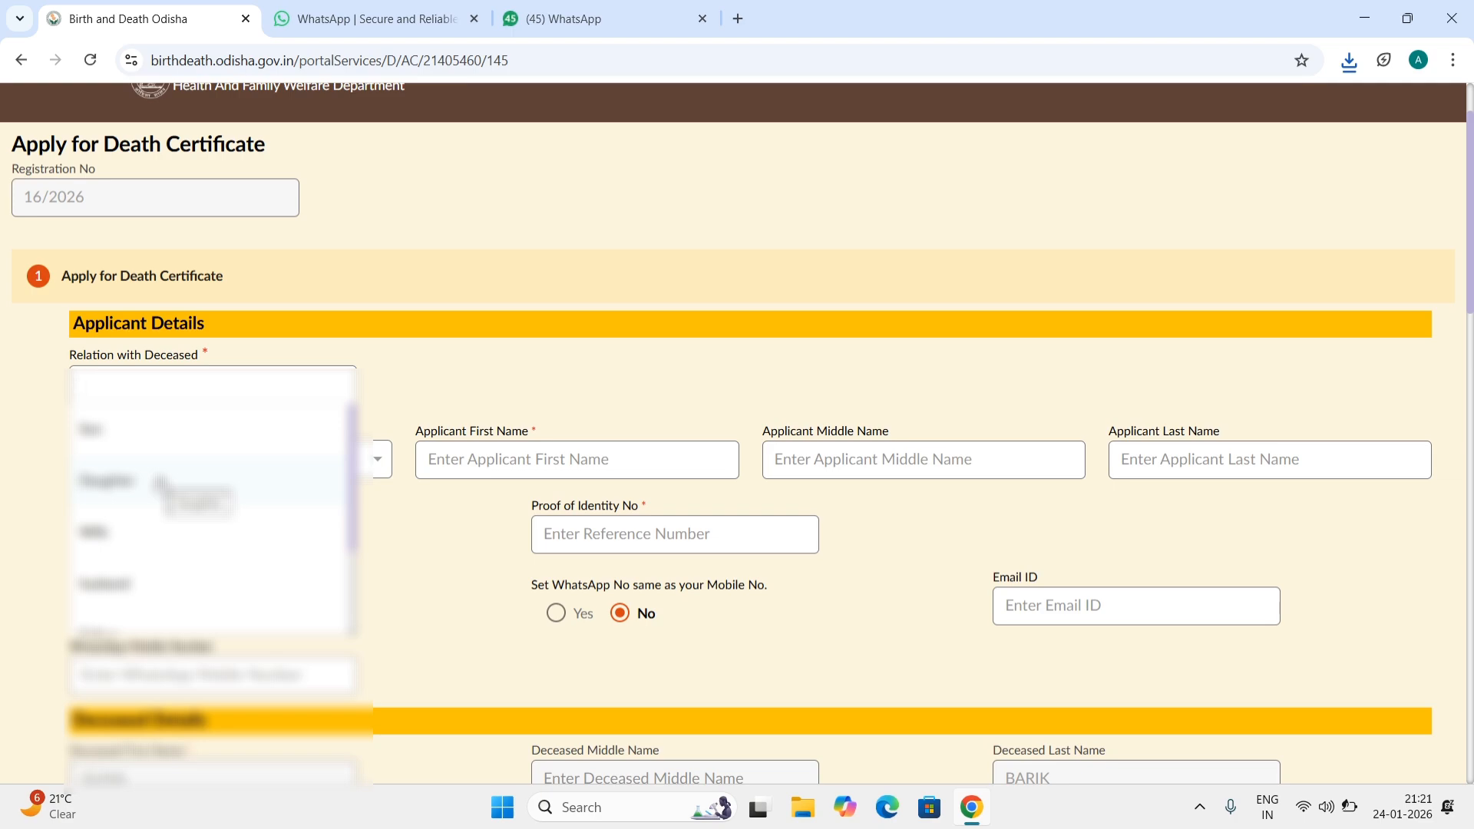
scroll(160, 482, down, 1)
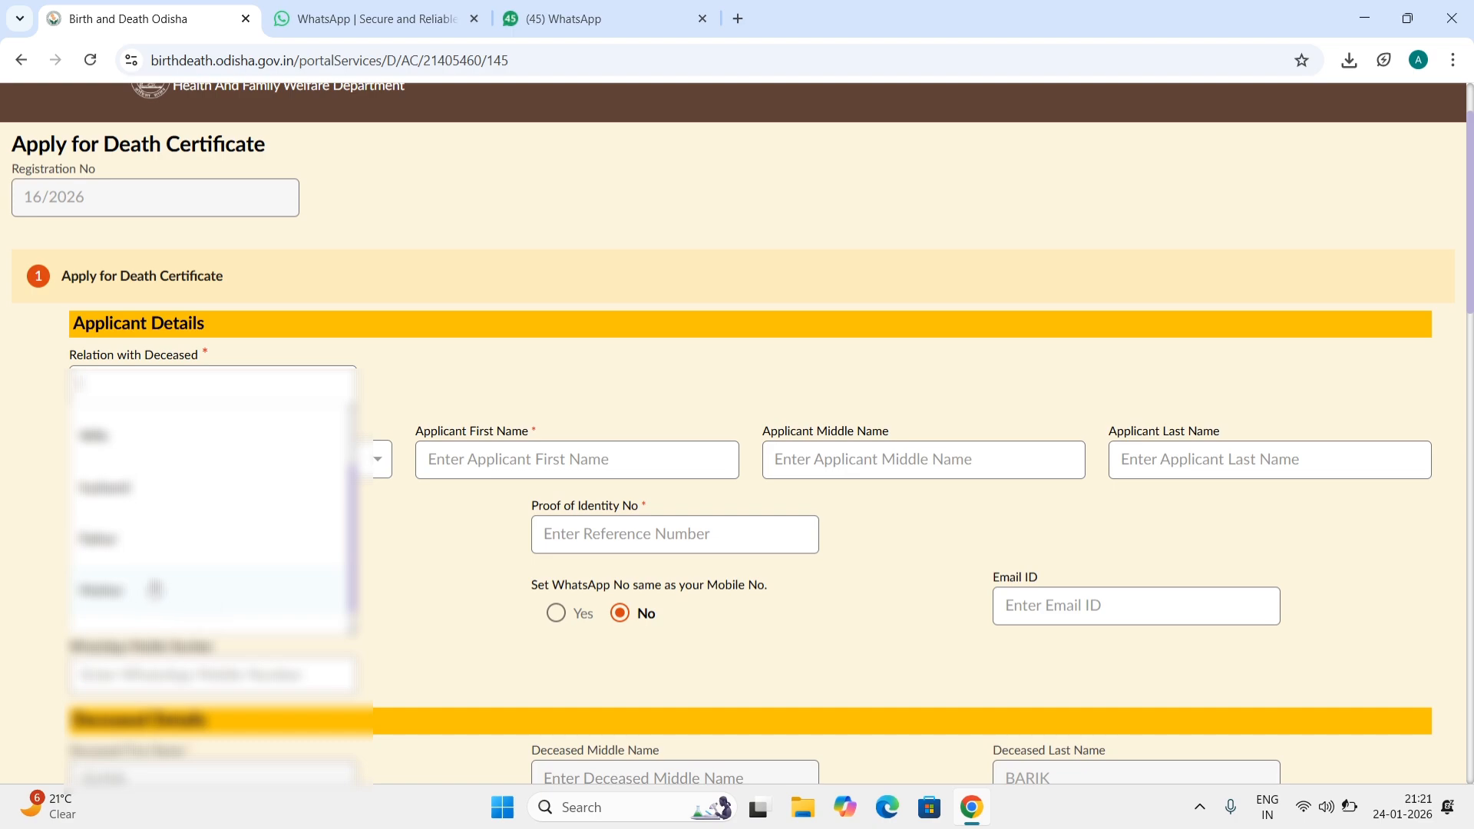
scroll(154, 591, up, 2)
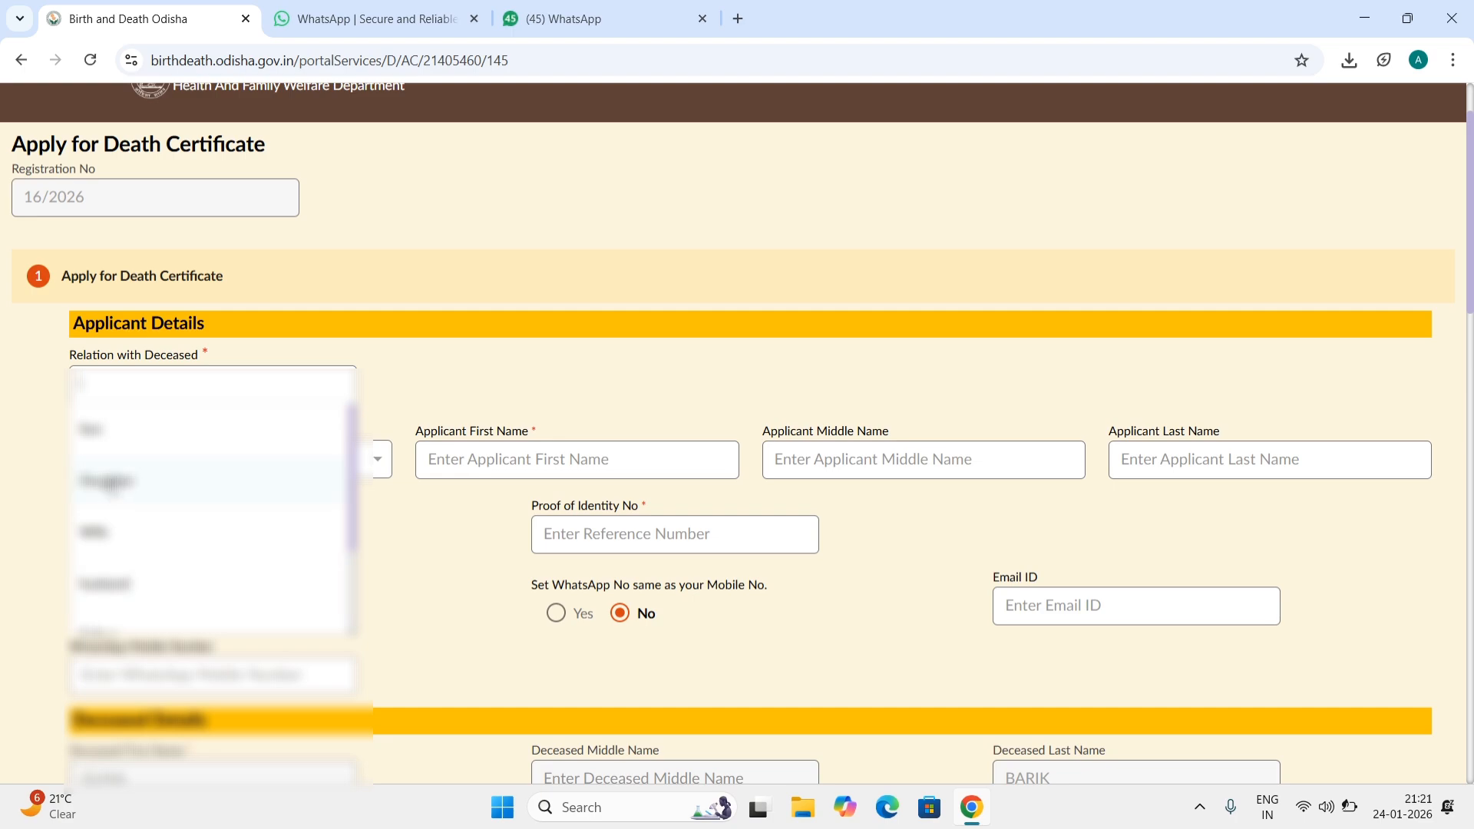
click(125, 428)
click(163, 457)
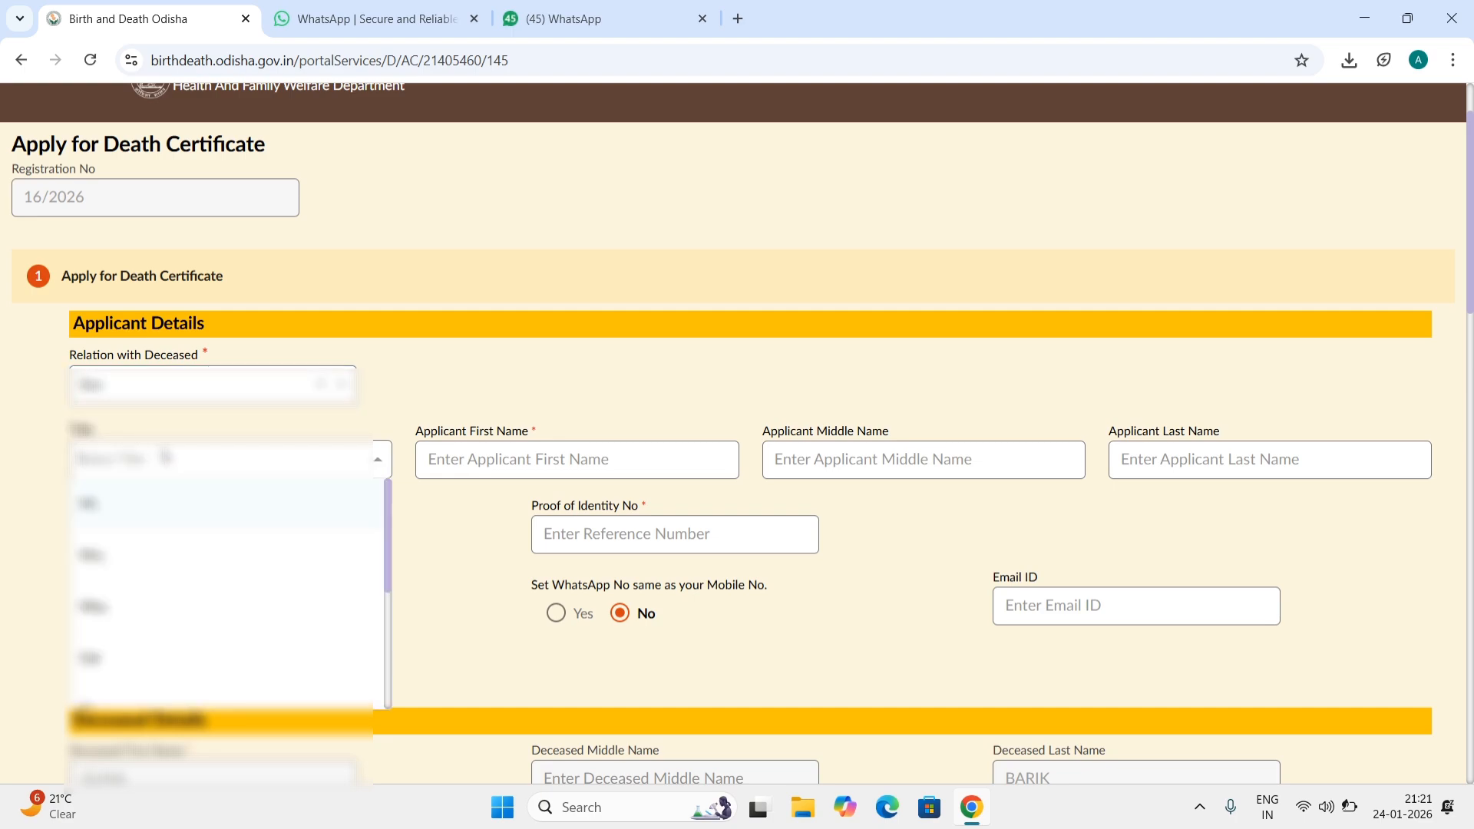
click(123, 503)
Step: Enter the applicant's name in capitals and the Aadhaar Card identity number
click(482, 468)
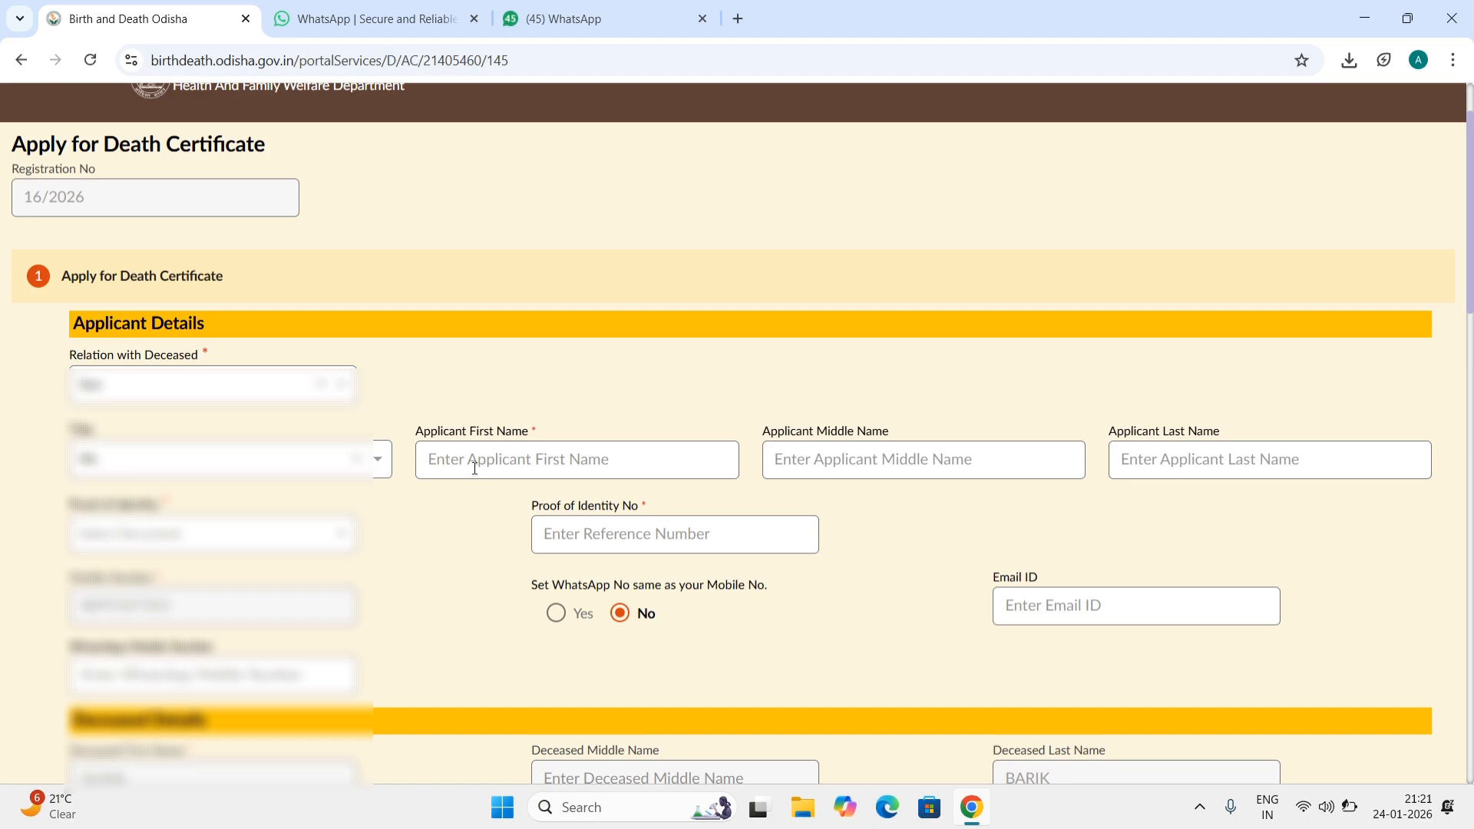
key(Caps_Lock)
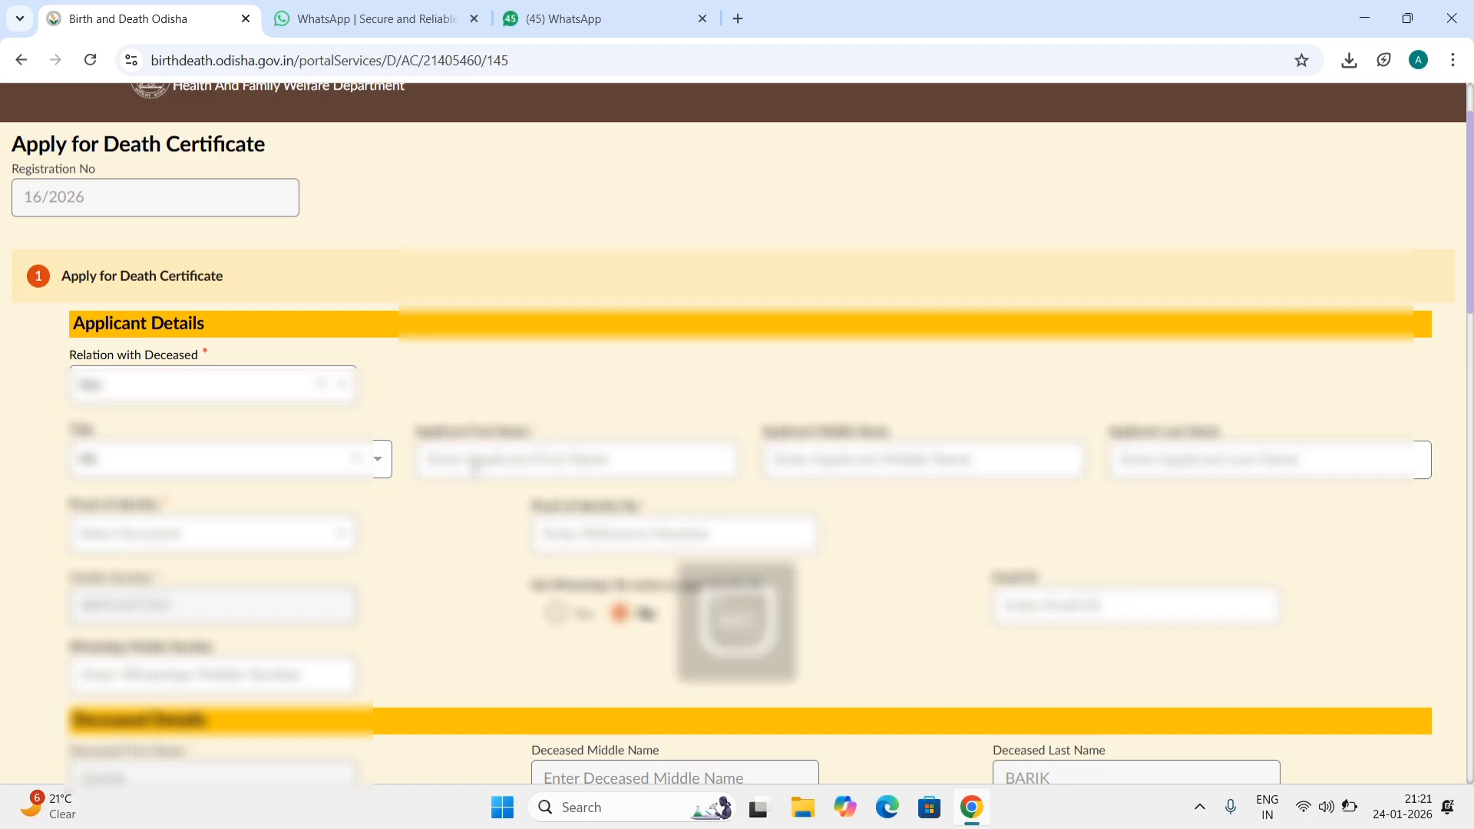
text(P)
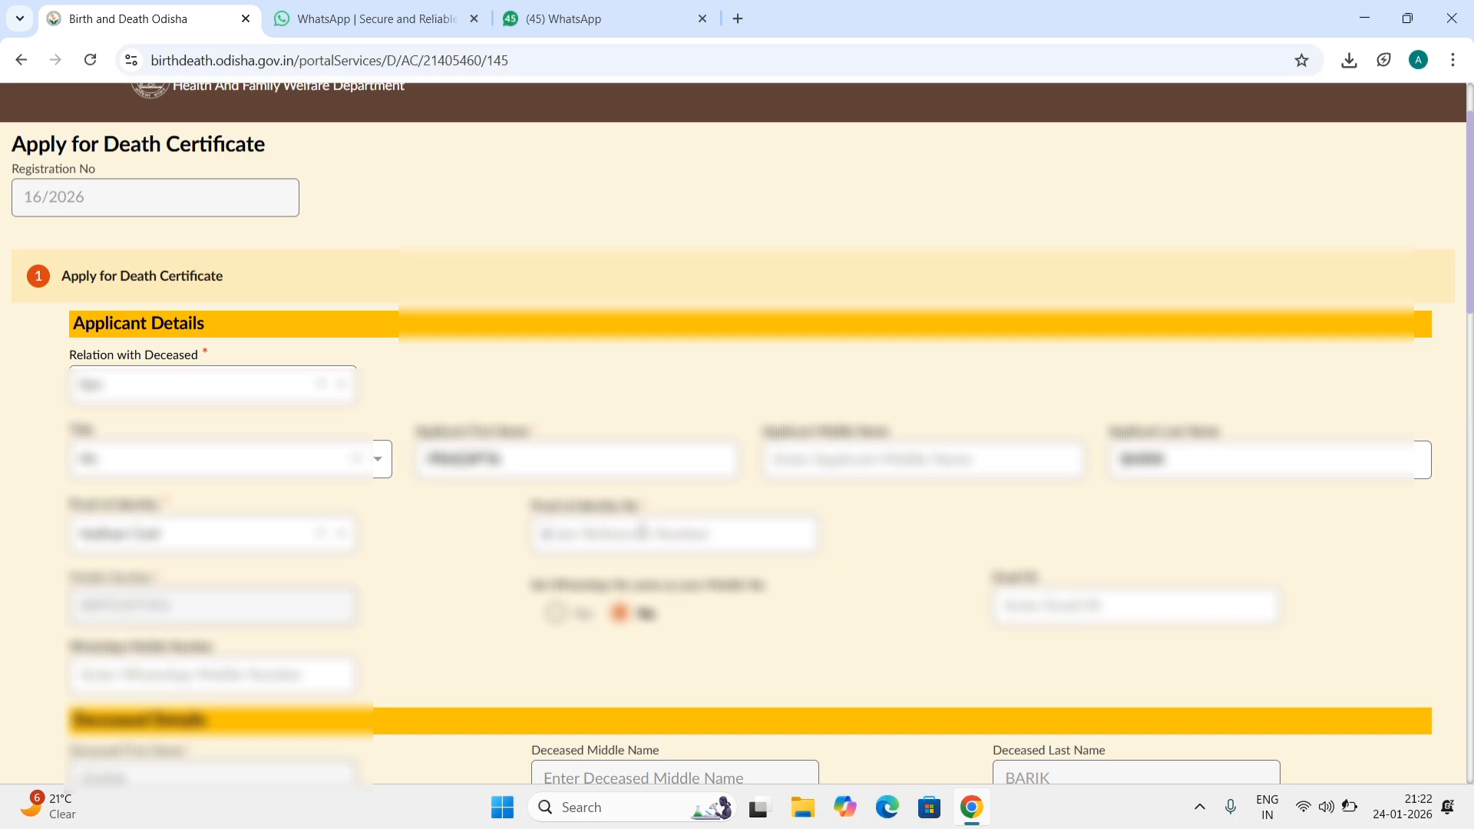
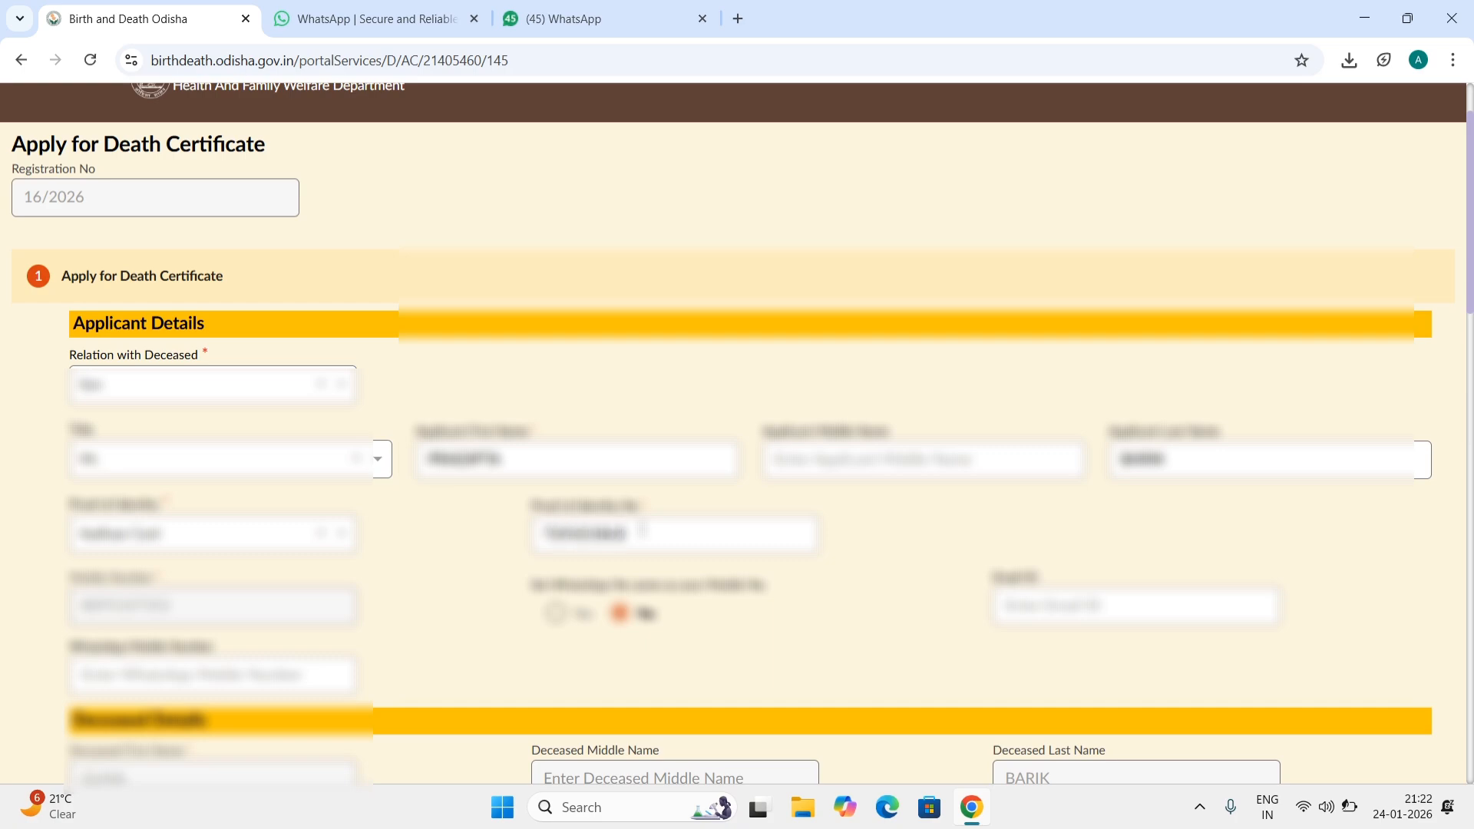
Step: Mark the WhatsApp number as the same as the mobile number and scroll to Other Details
scroll(297, 597, down, 1)
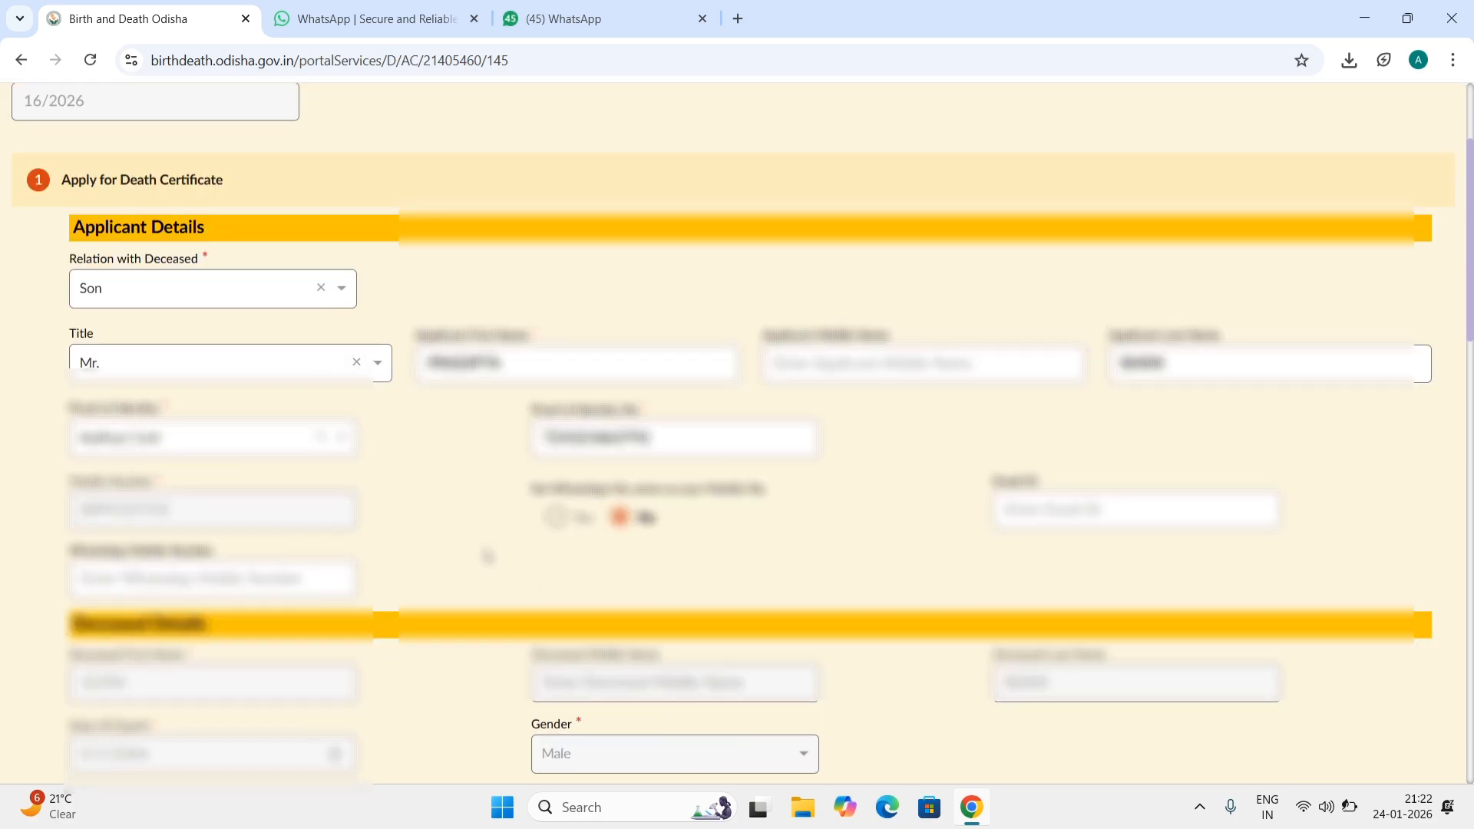
click(556, 516)
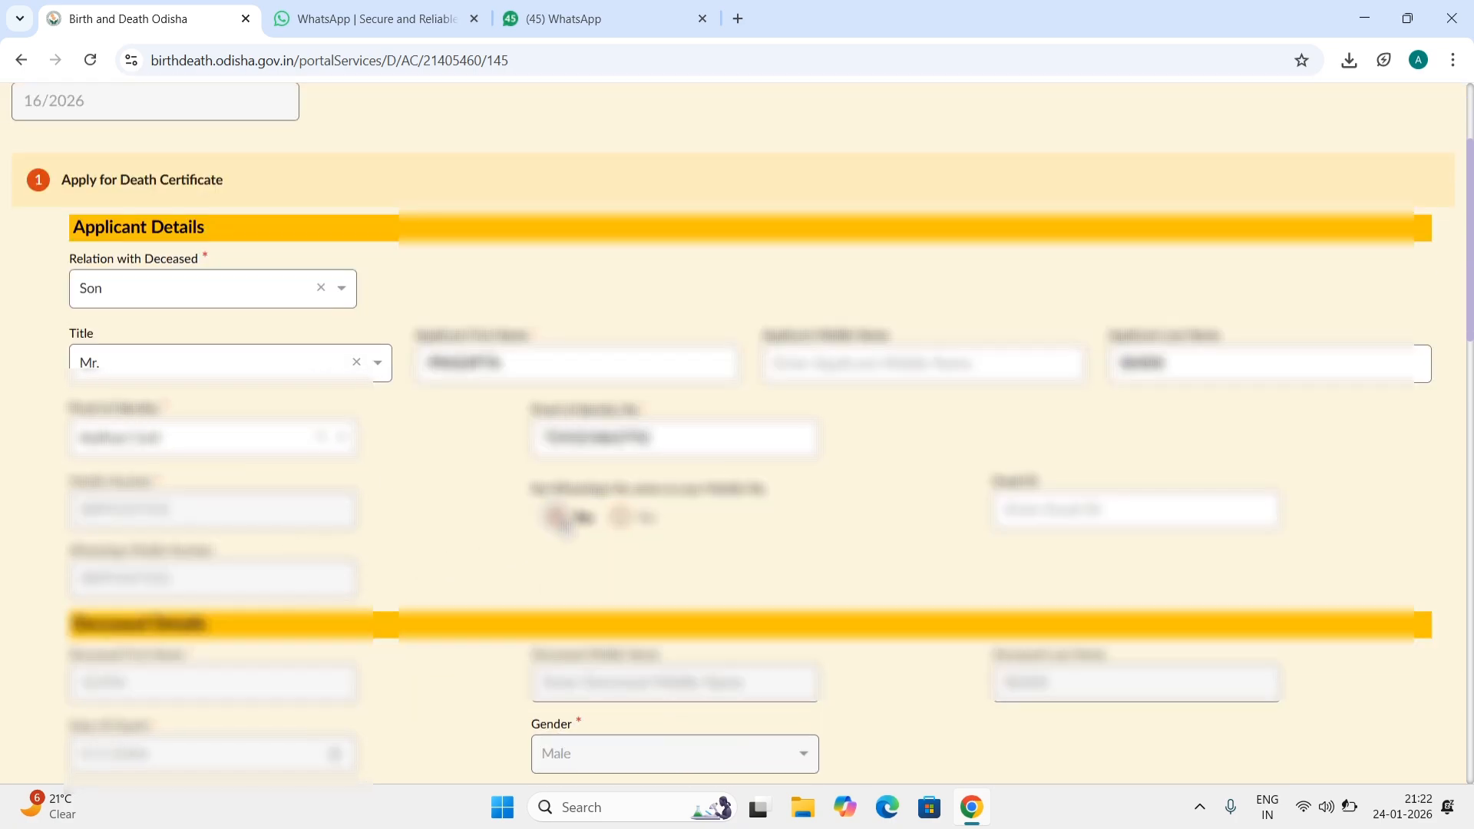
scroll(737, 430, up, 2)
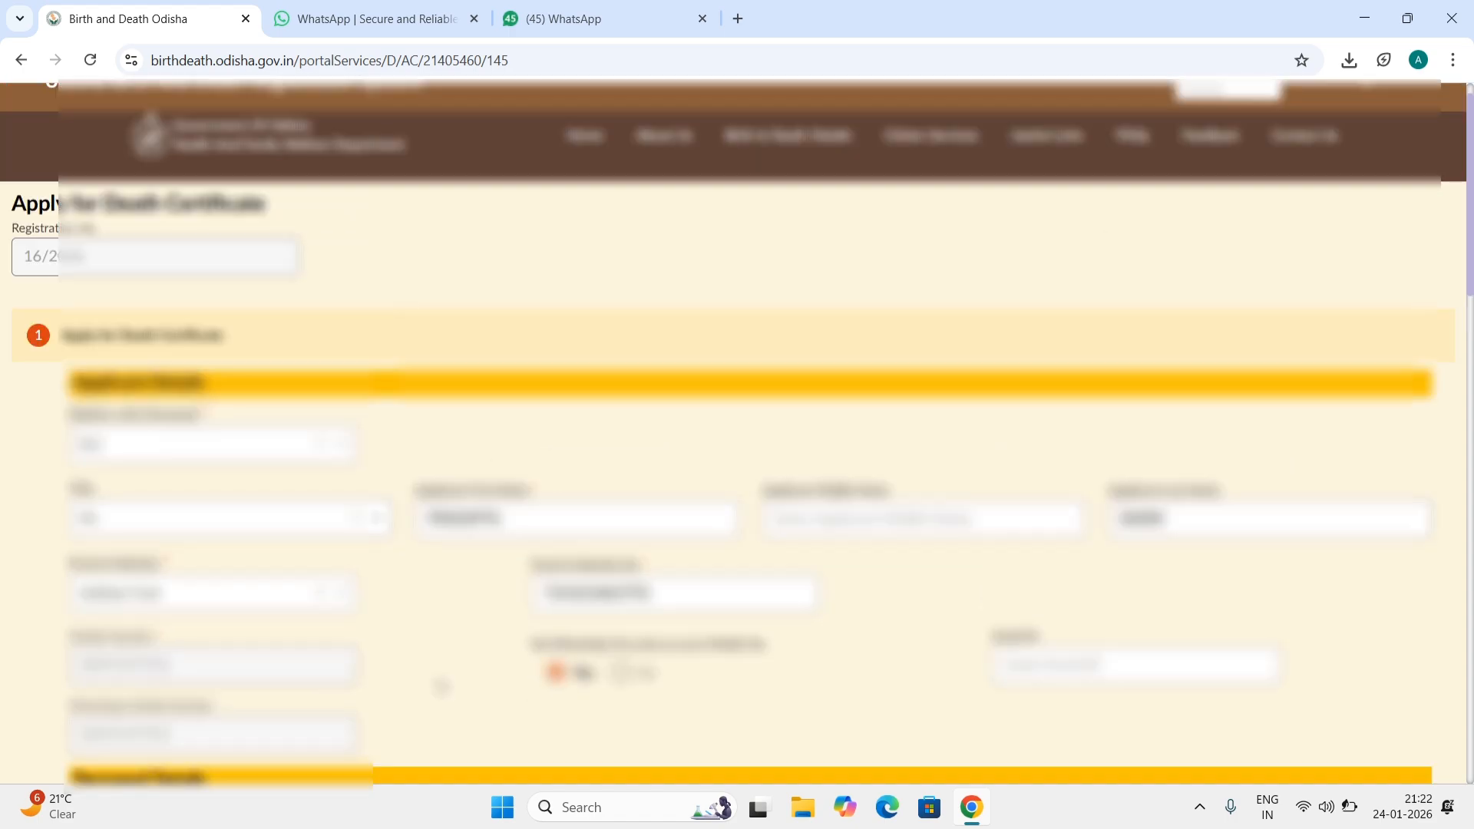
scroll(441, 685, down, 8)
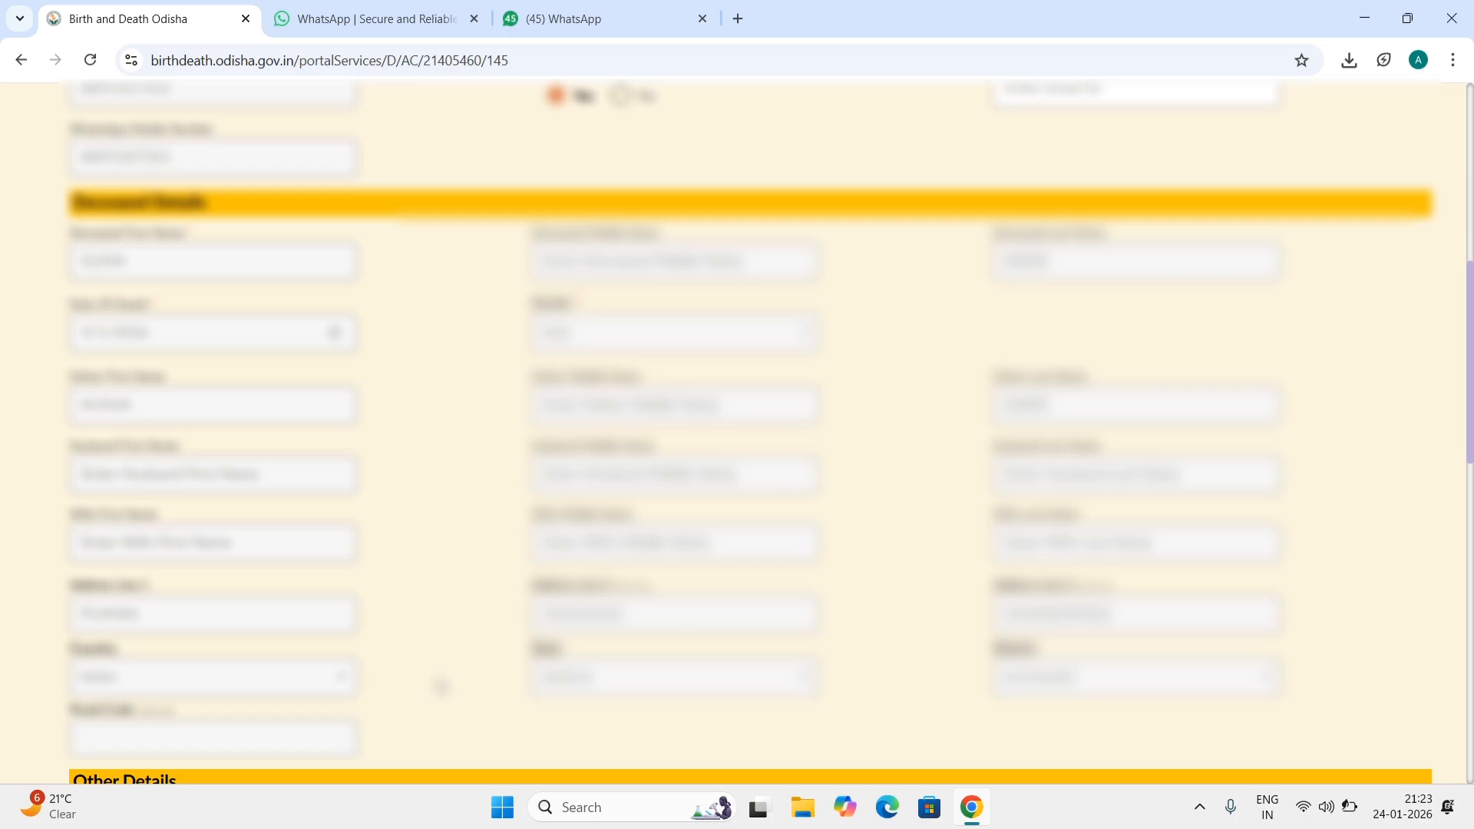
scroll(440, 685, down, 5)
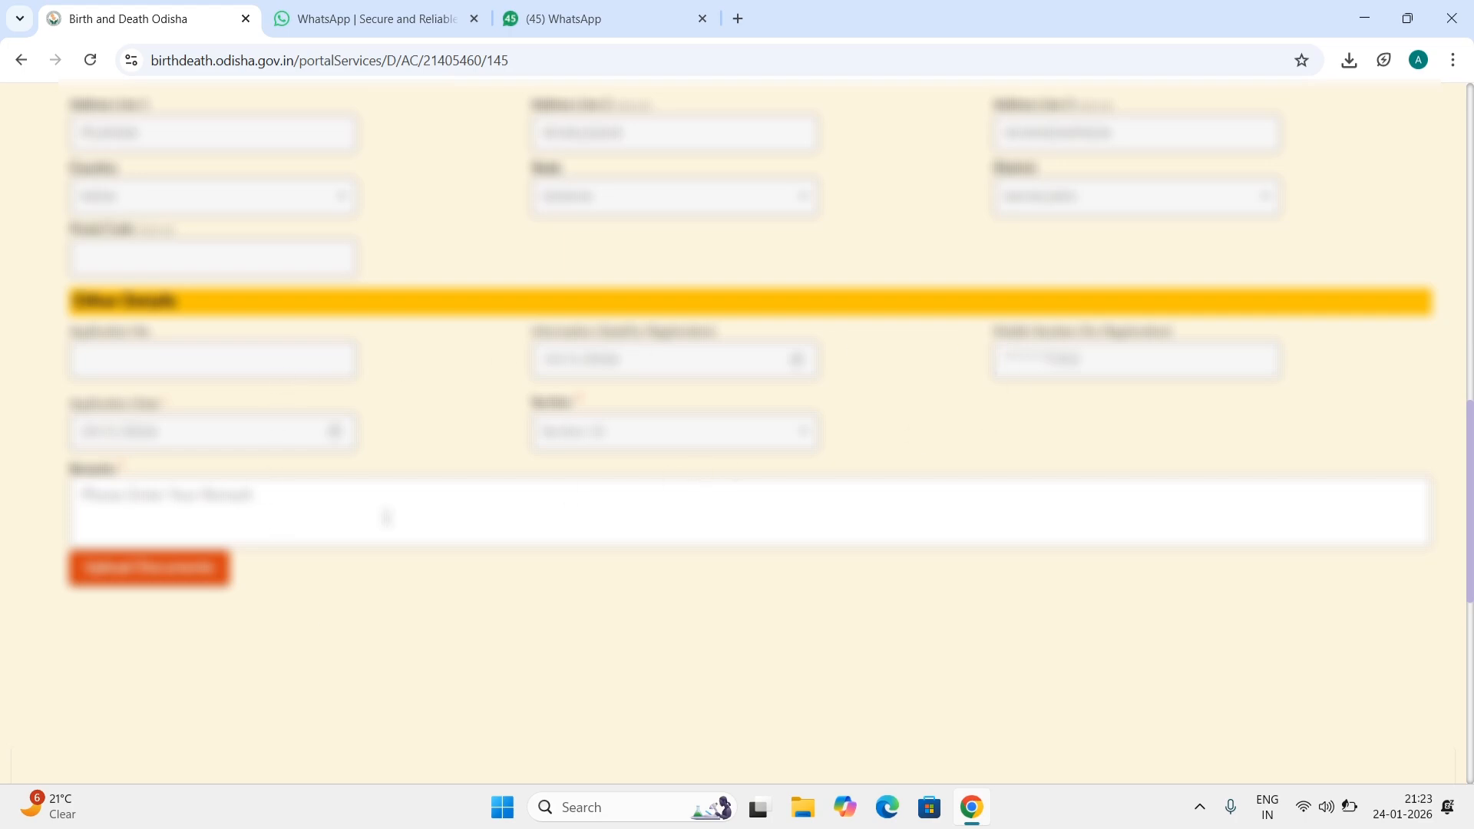
Step: Enter the remark NEED URGENT and bring up the Upload Documents section below the form
click(325, 525)
text(NRED U)
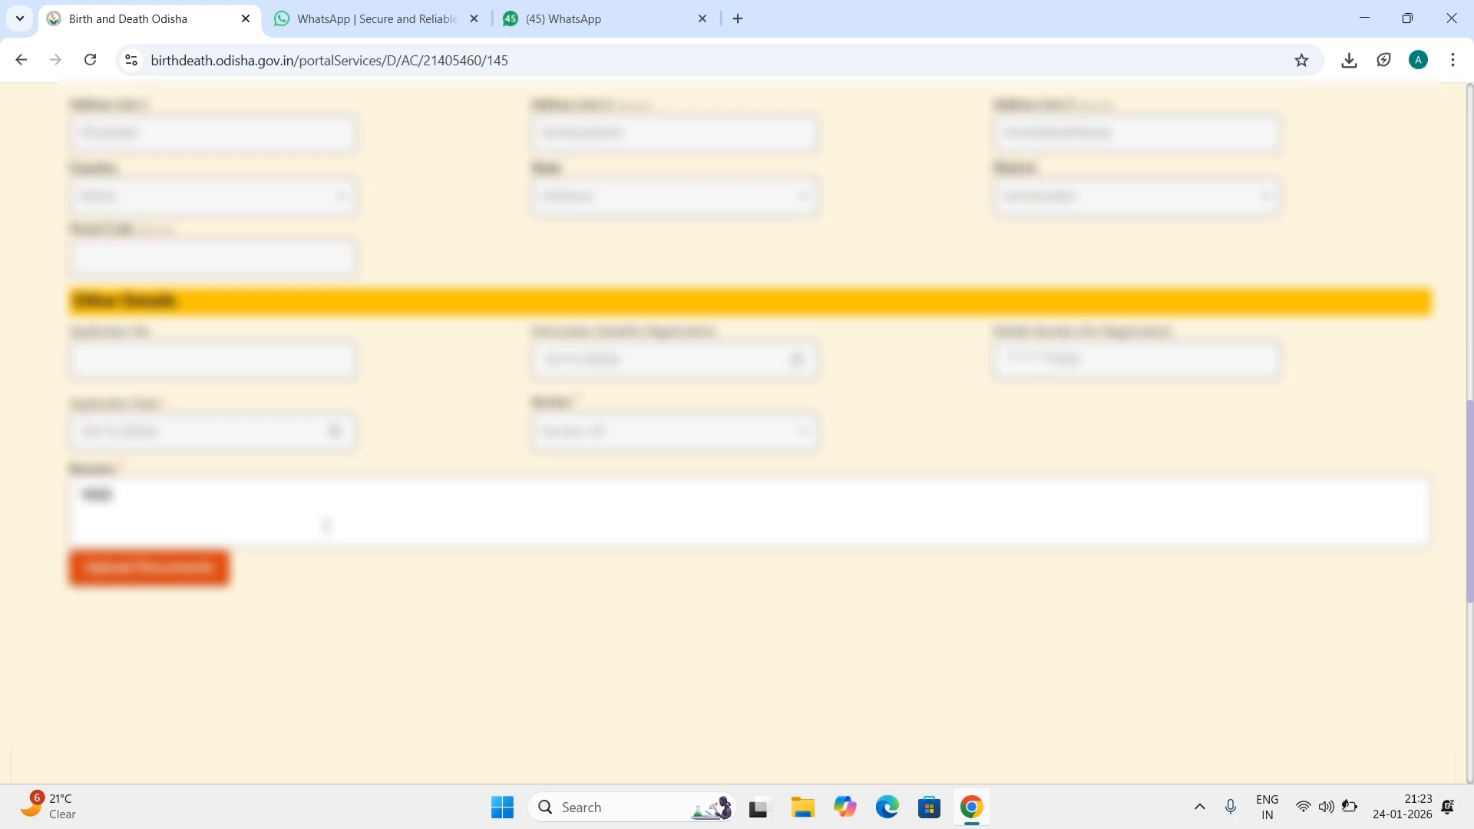
text(RGENT)
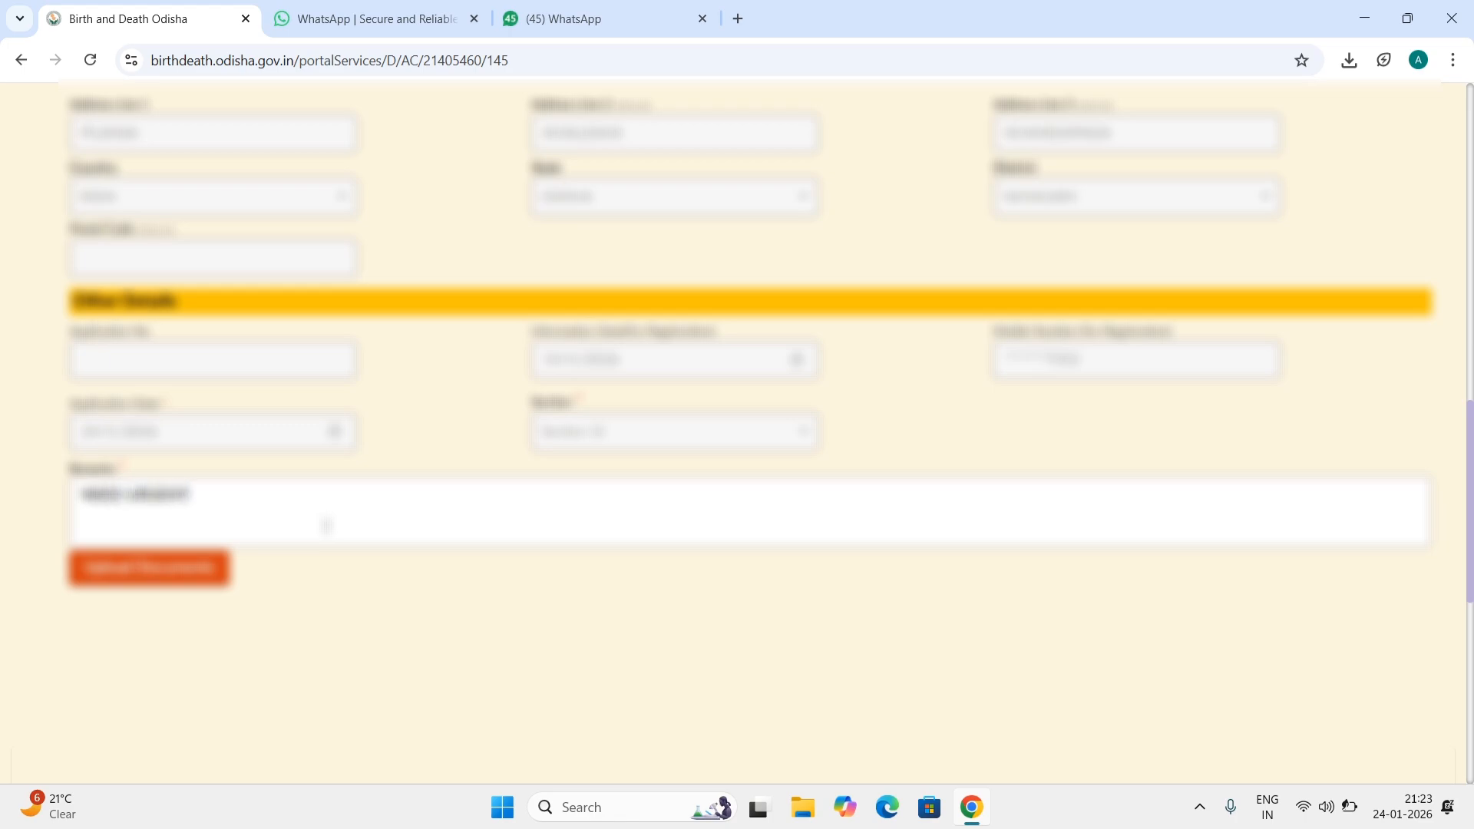
click(206, 570)
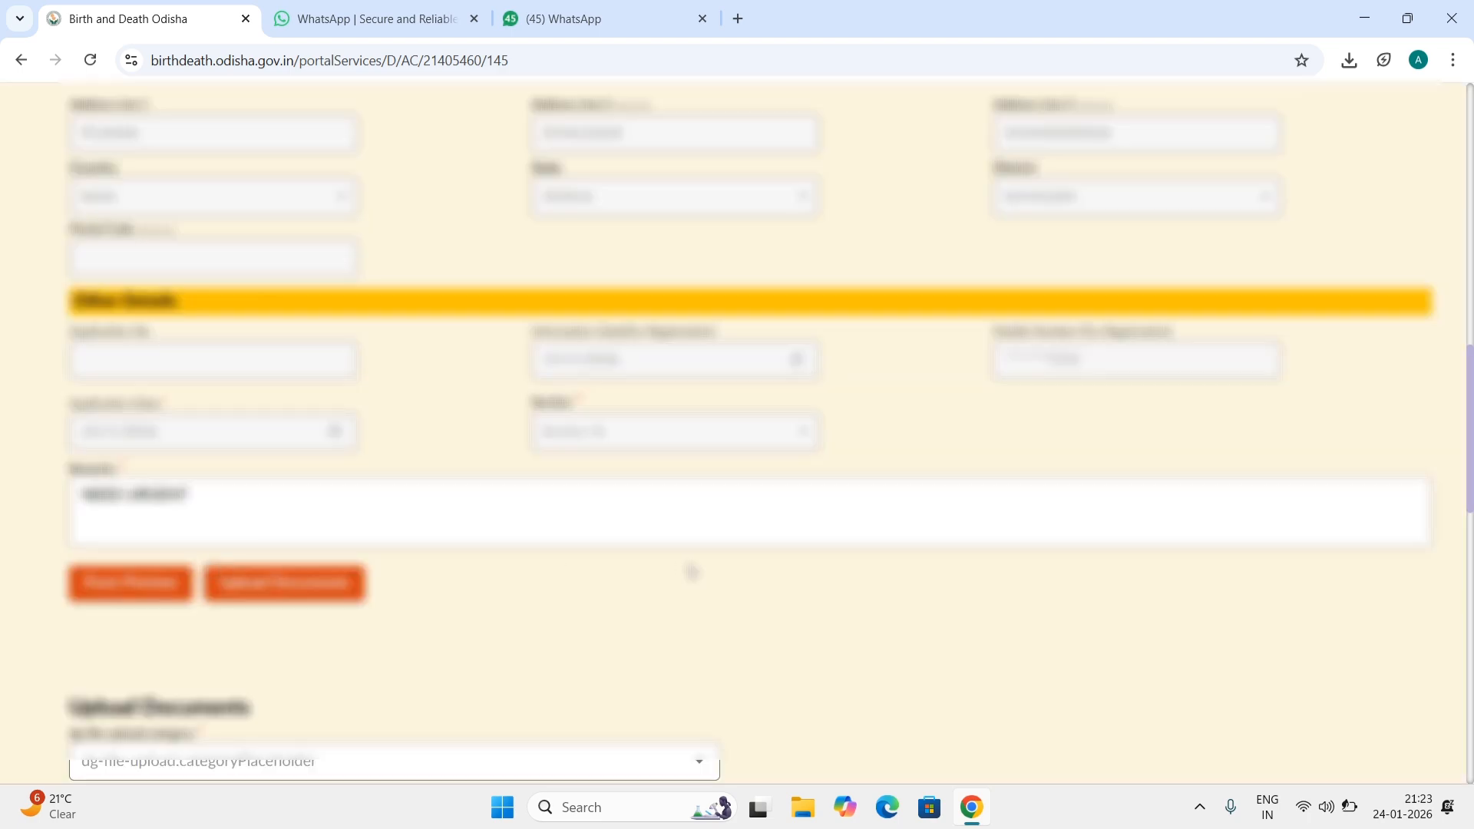
scroll(691, 572, down, 1)
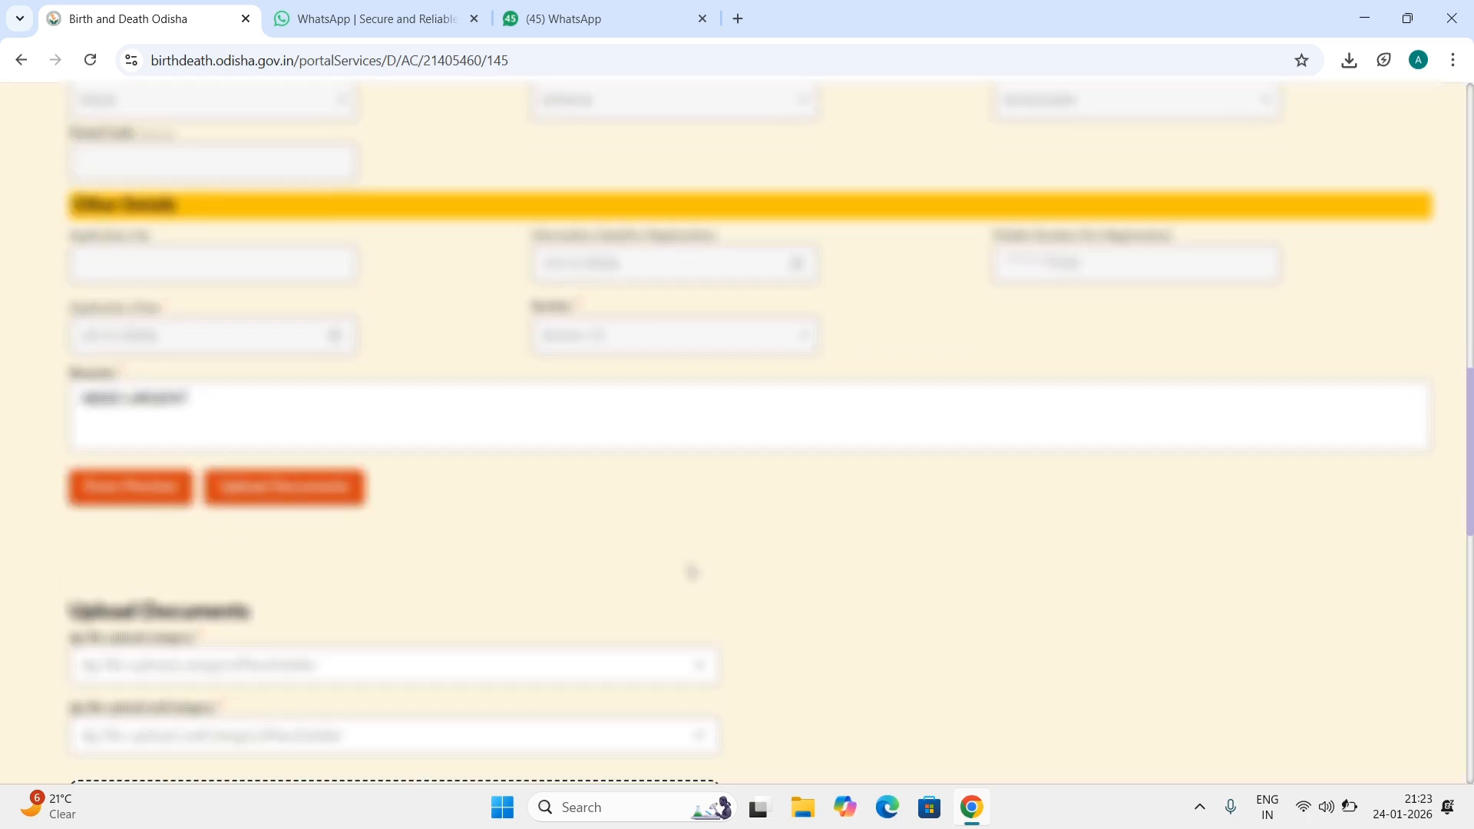
scroll(691, 572, down, 3)
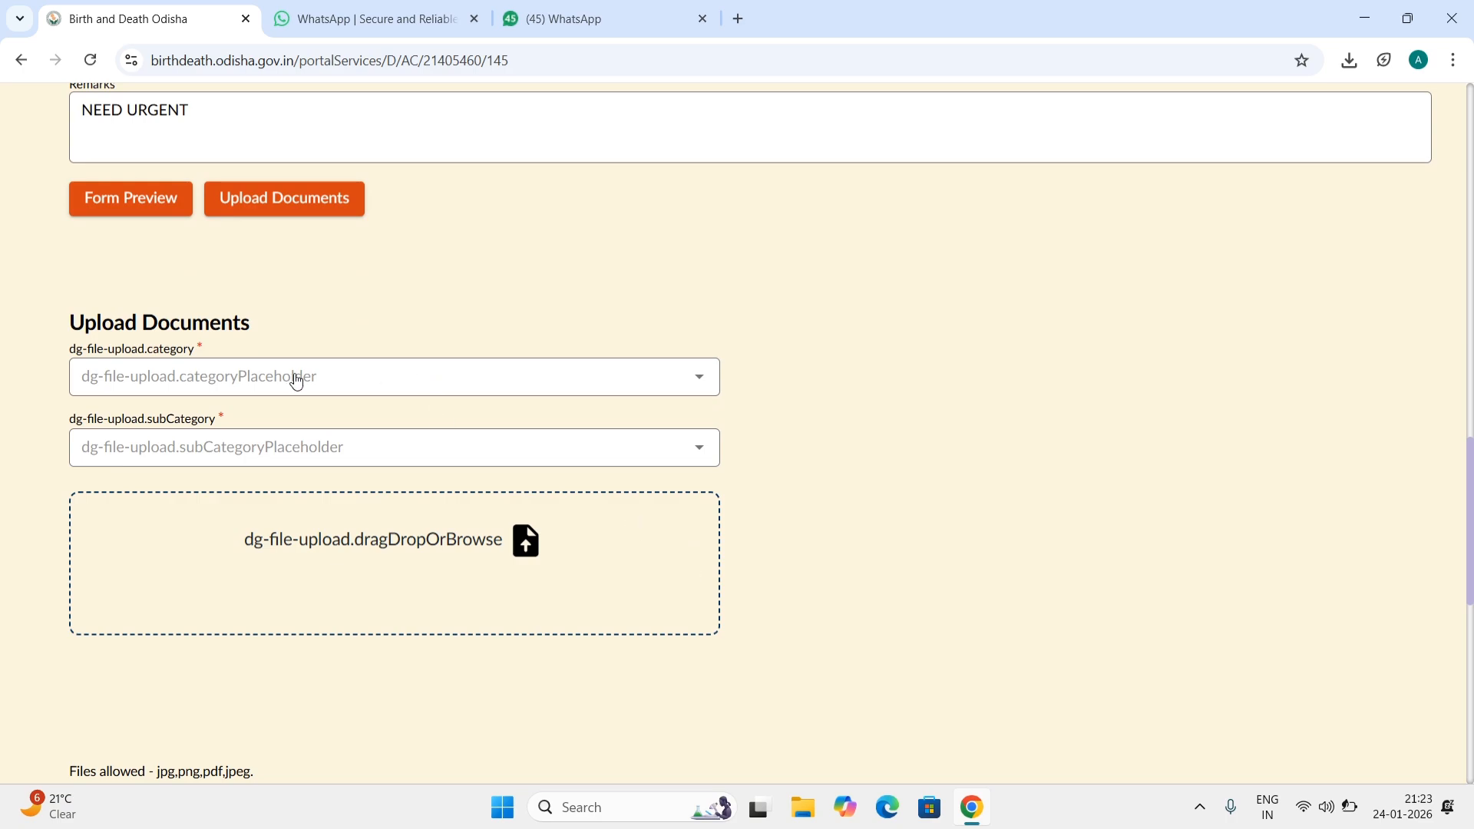
Step: Set the upload category to ID/Address Proof of Applicant and the sub-category to Aadhaar Card, then browse for the file
click(321, 383)
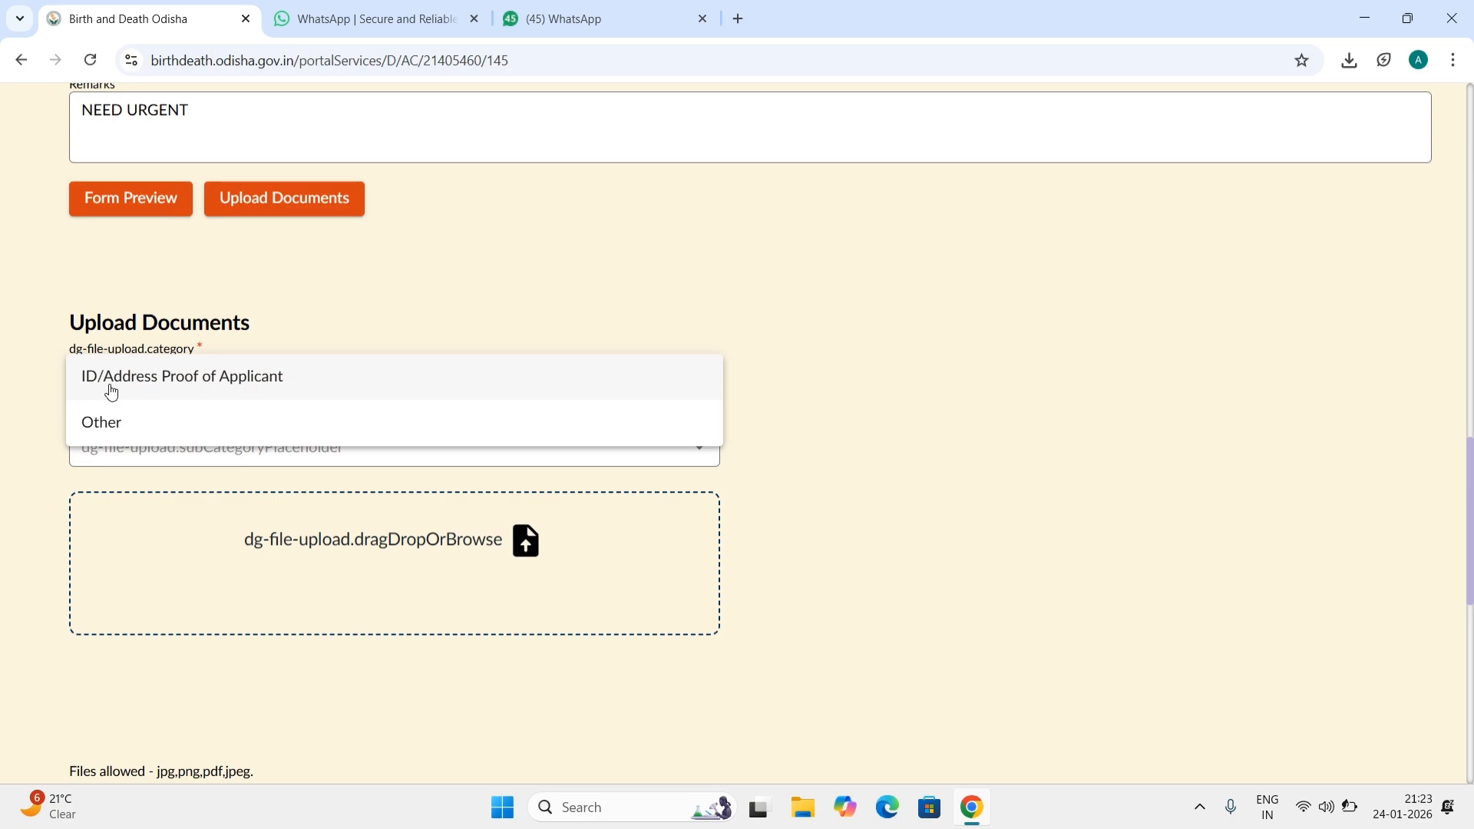
click(139, 381)
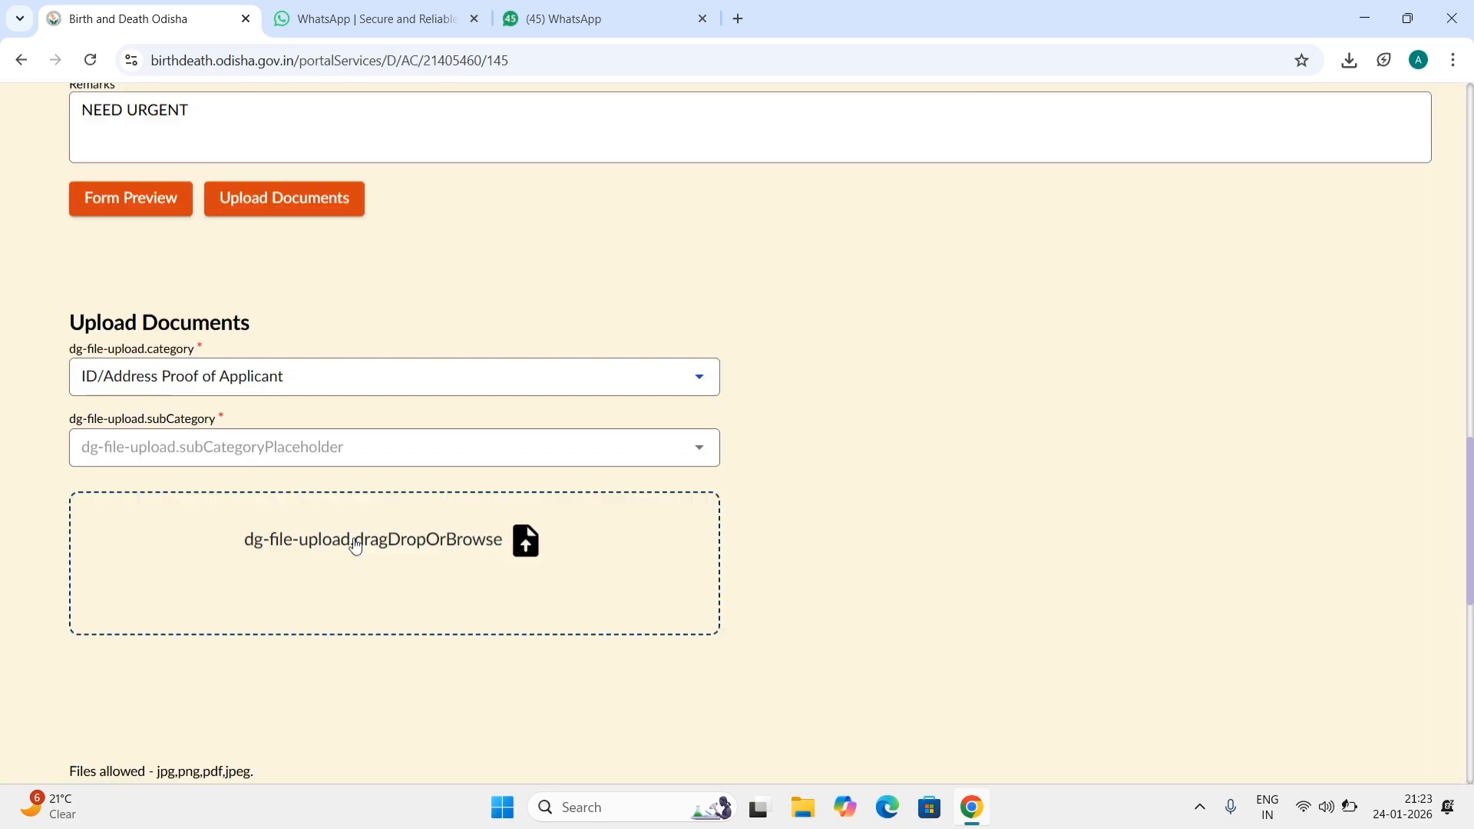
click(418, 458)
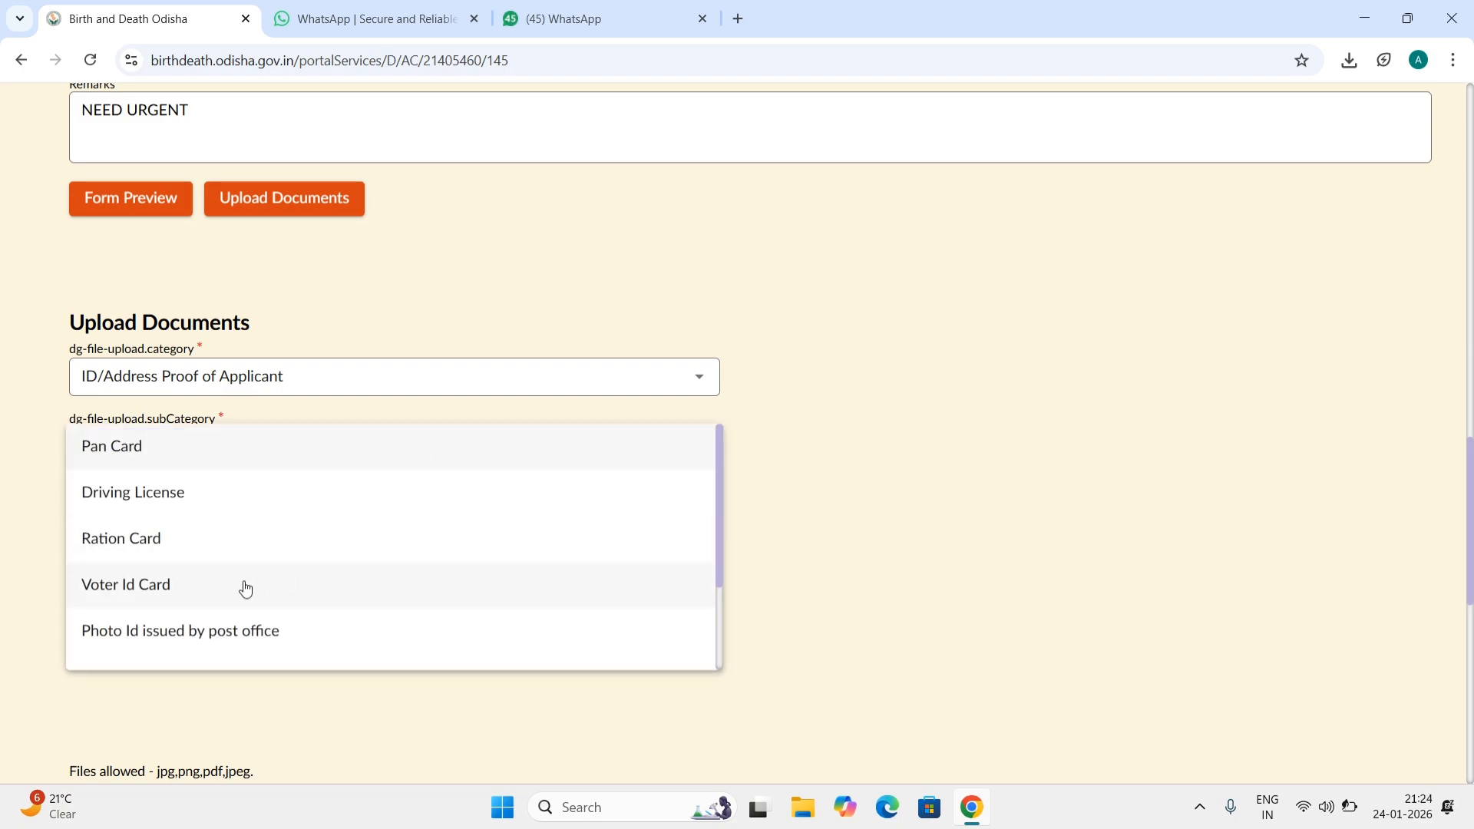
scroll(245, 589, down, 2)
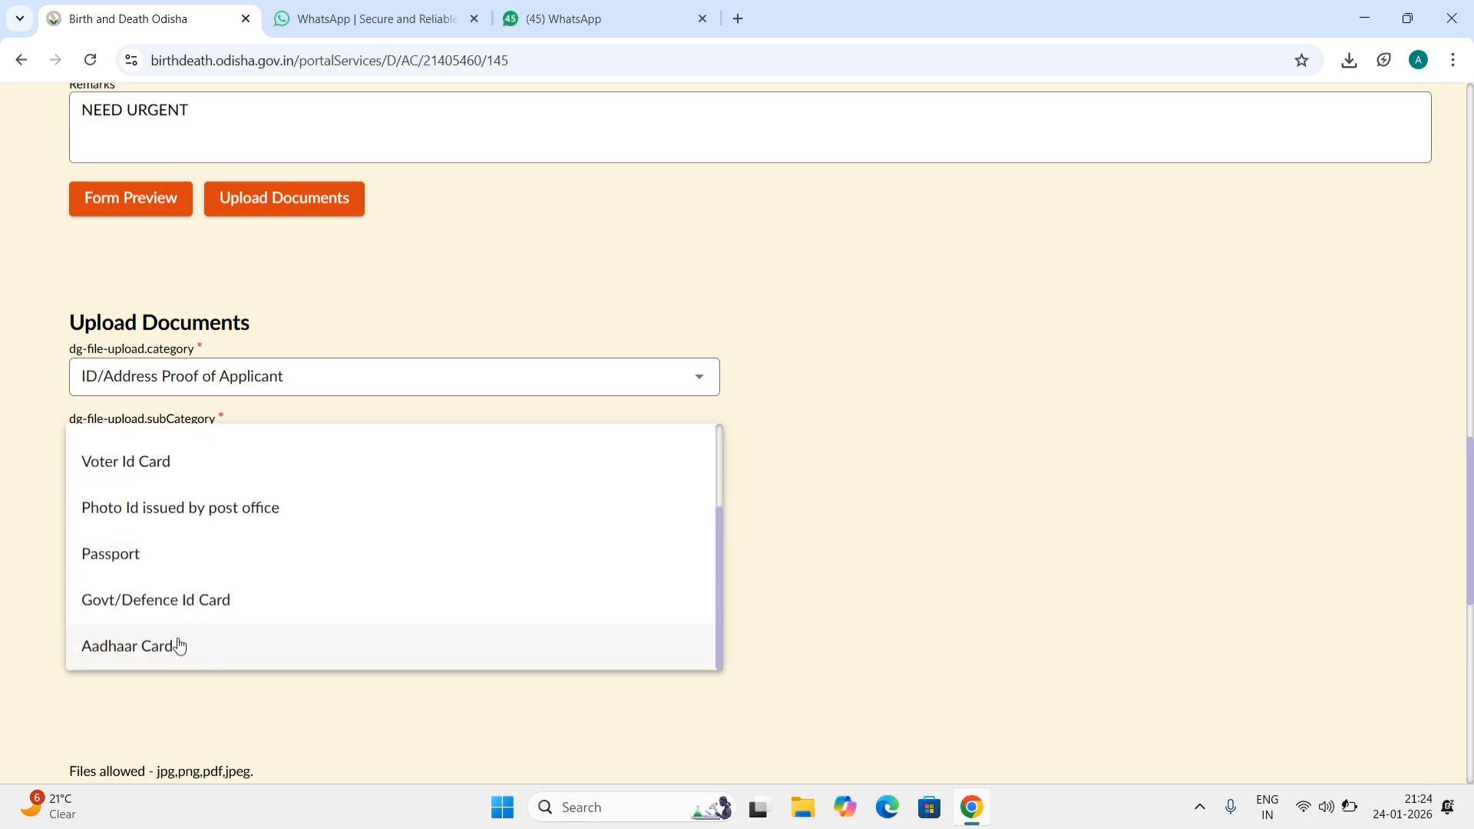
click(180, 653)
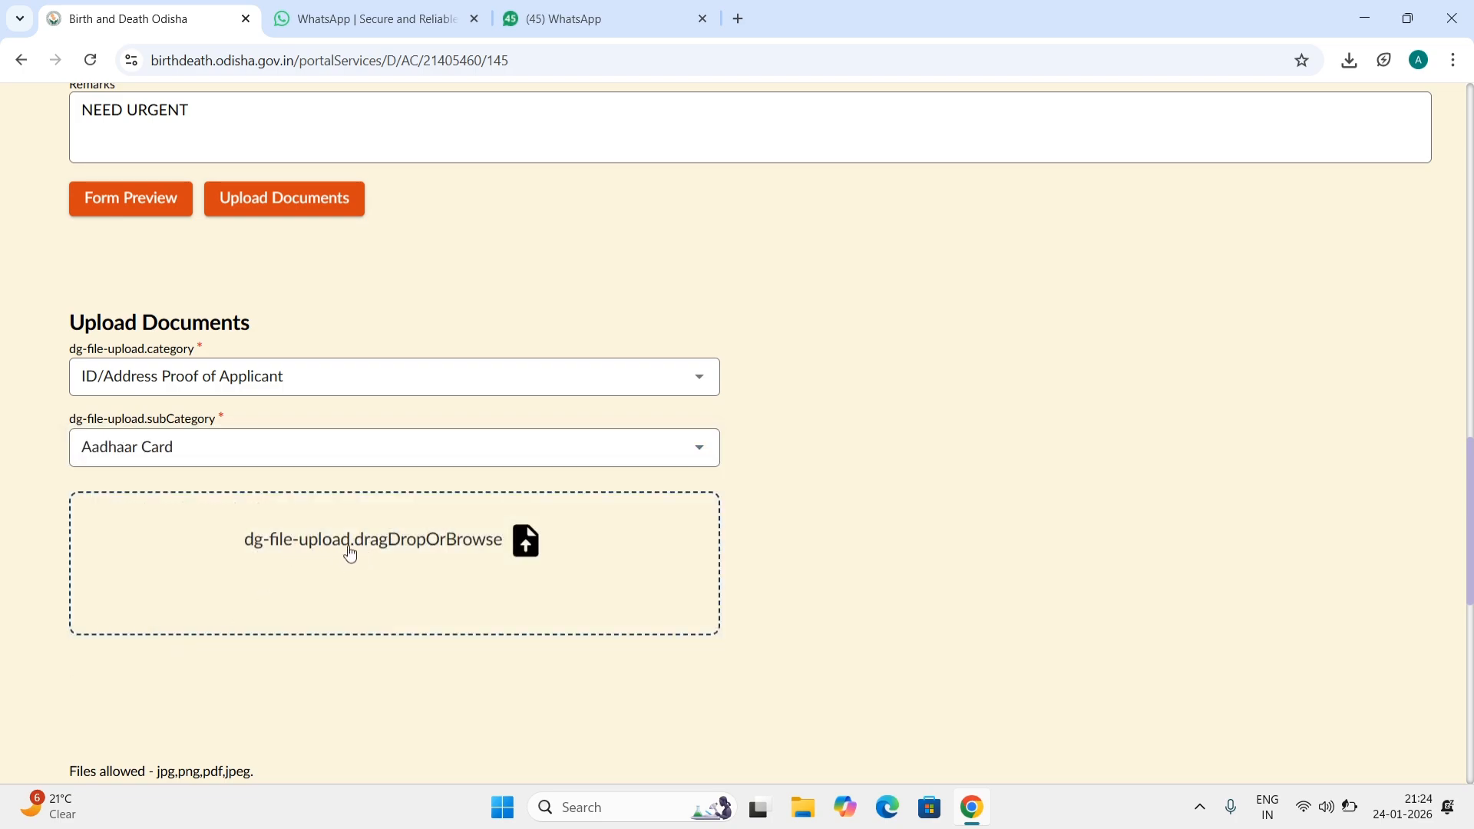
click(350, 553)
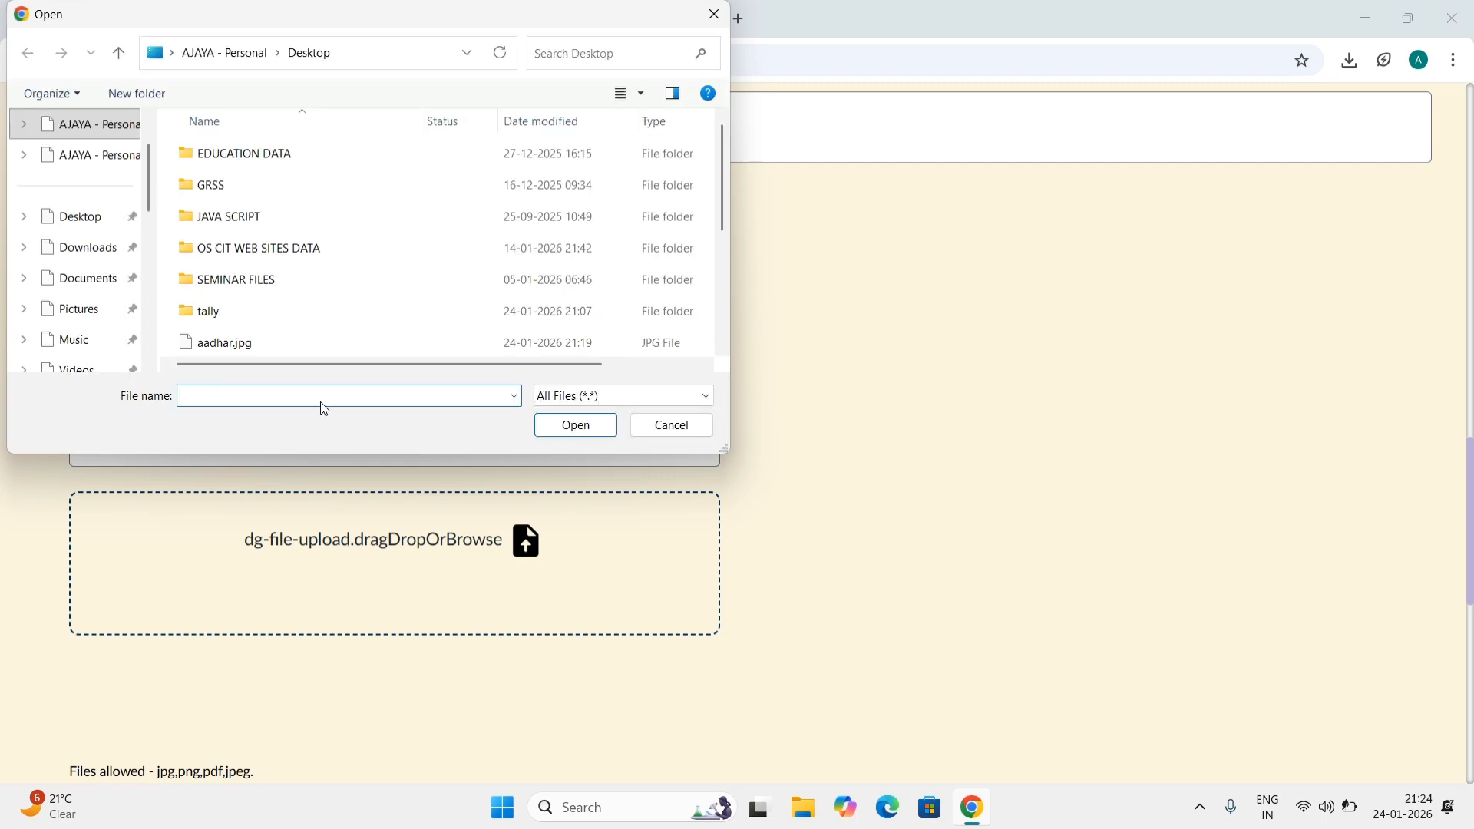
Step: Upload aadhar.pdf from the Desktop as the applicant's Aadhaar Card proof
scroll(306, 315, down, 2)
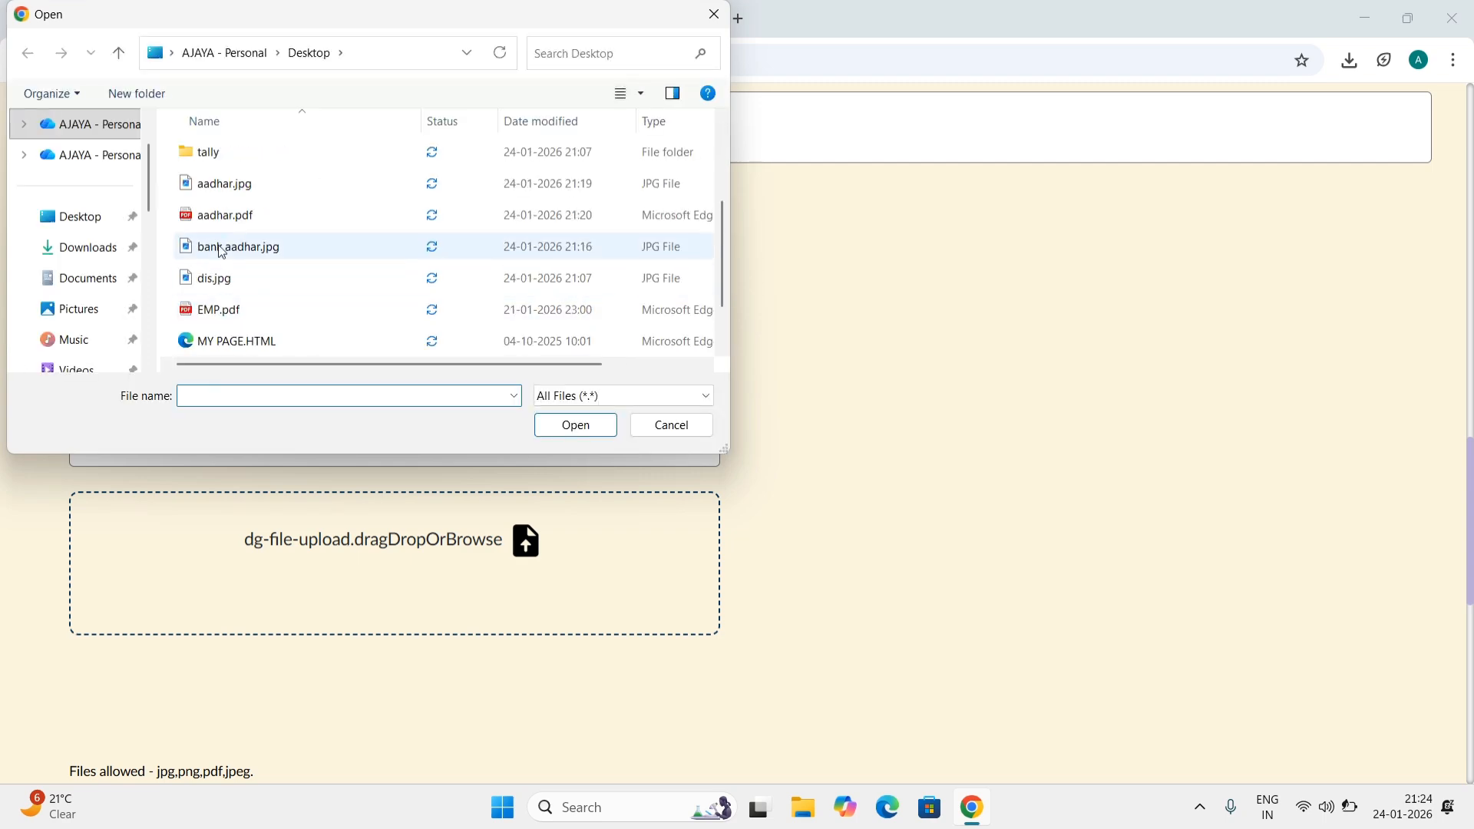
double_click(218, 217)
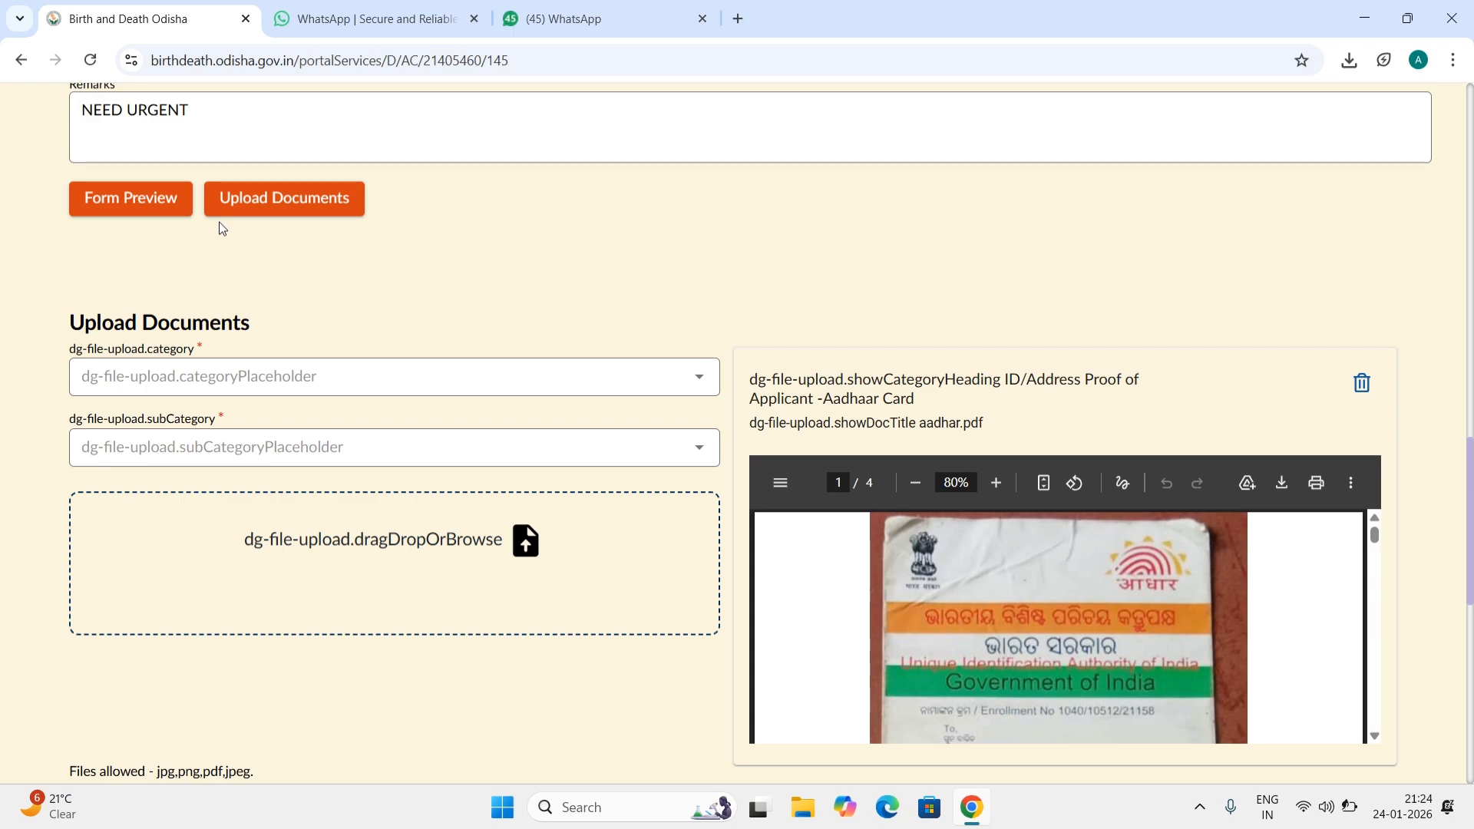
Step: Review the completed form in Form Preview and submit the death certificate application
click(106, 207)
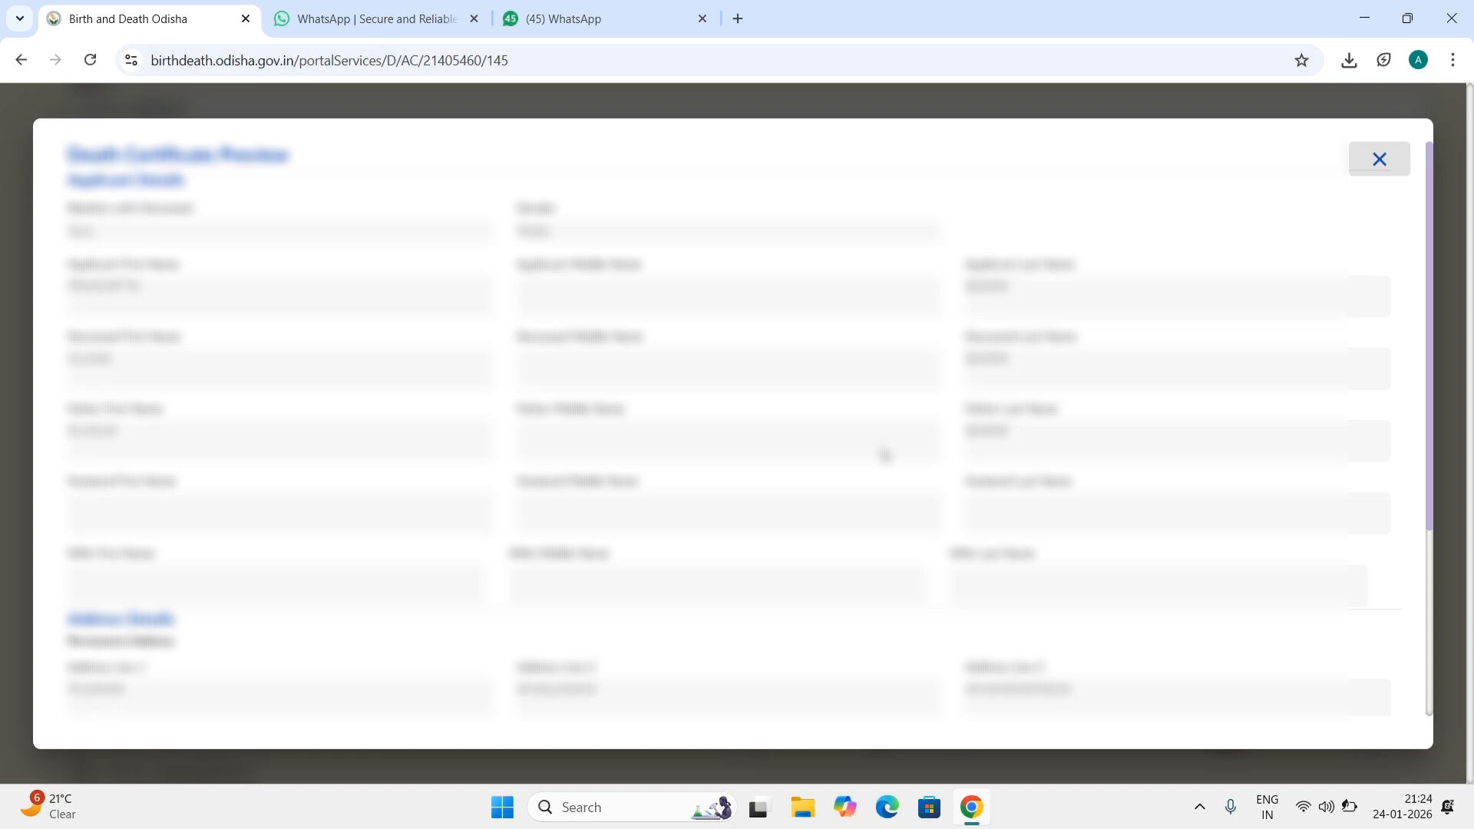
scroll(885, 455, down, 4)
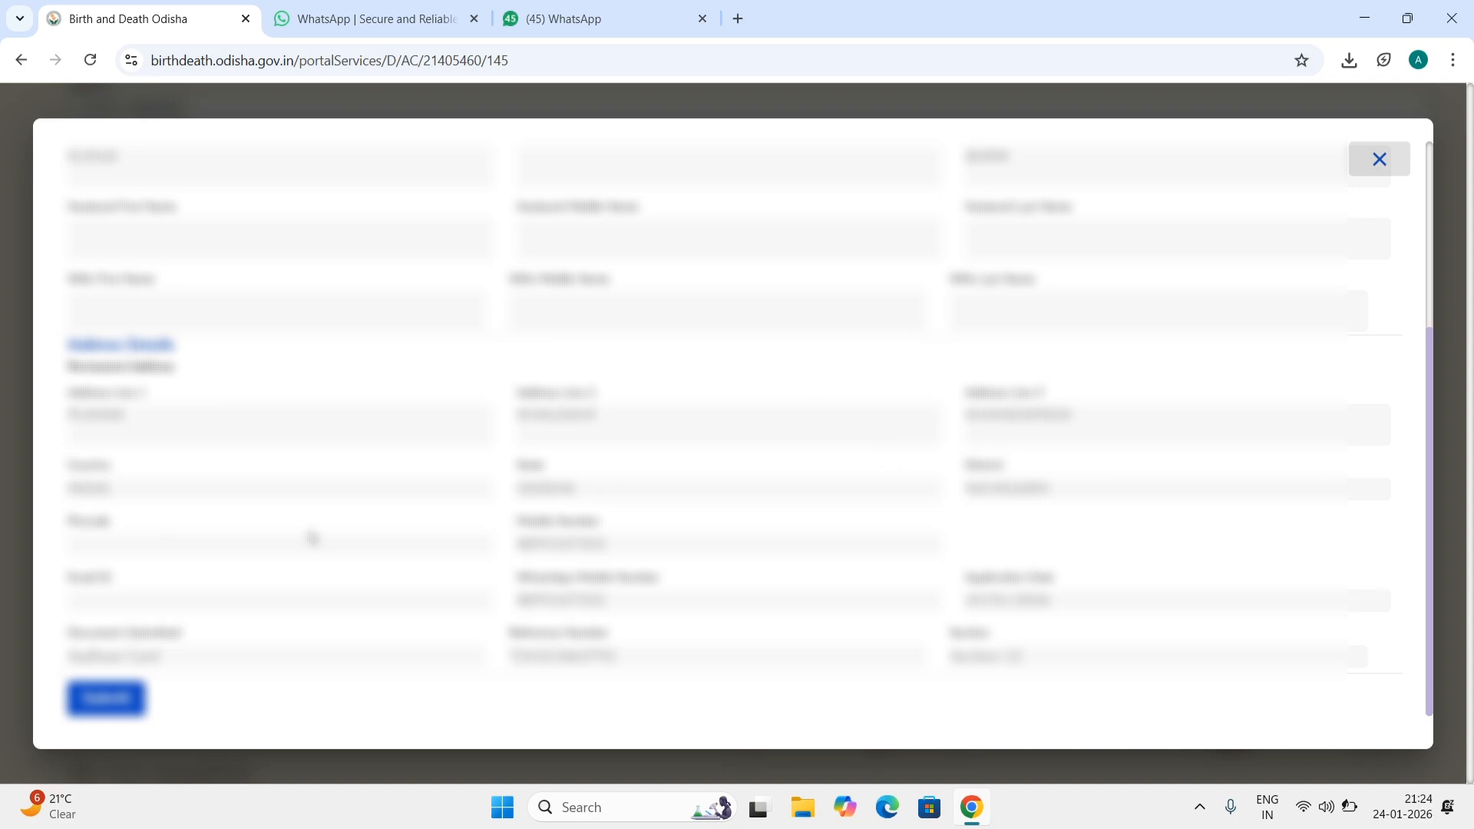
click(119, 710)
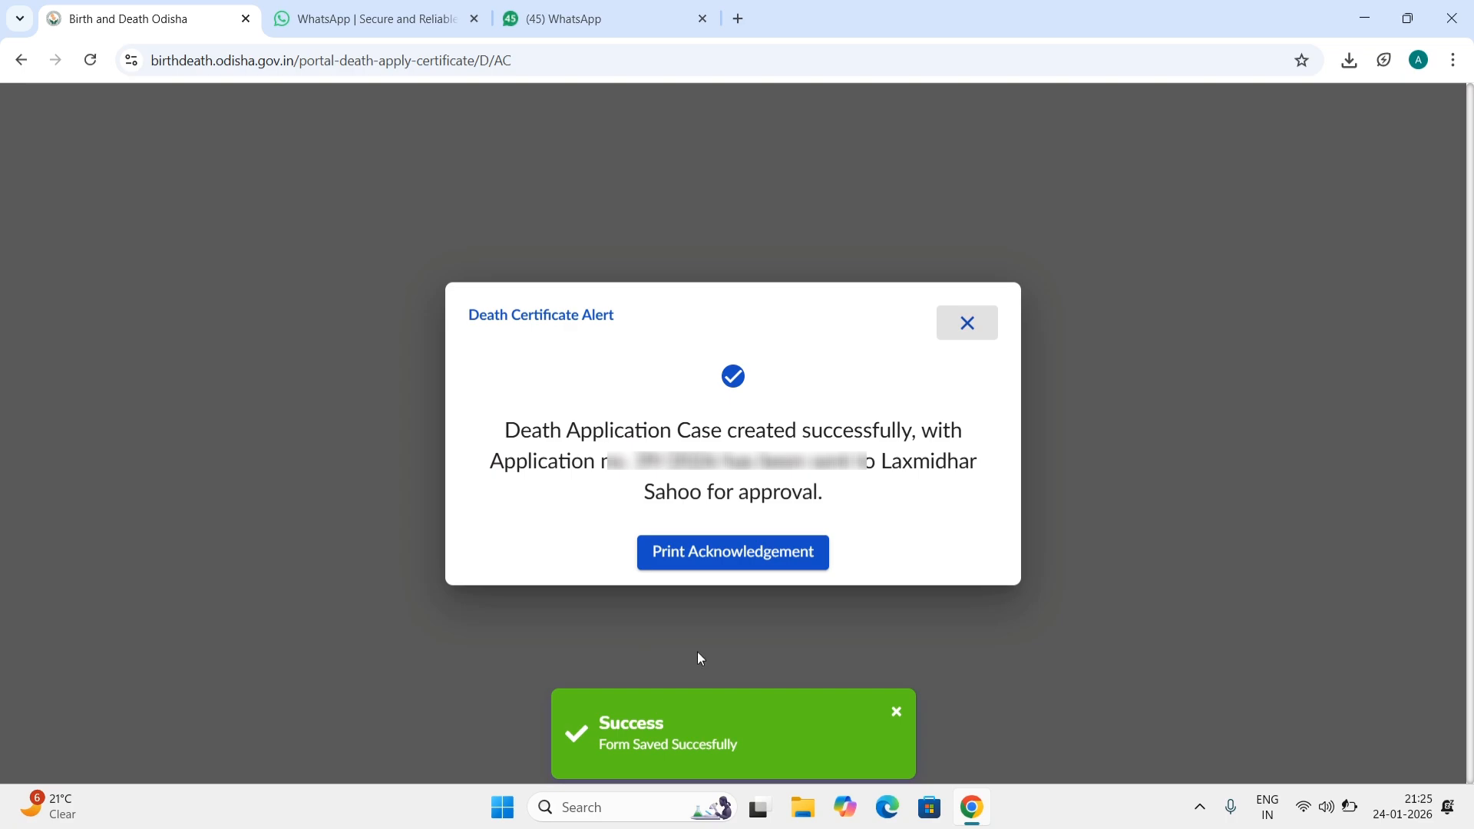
Step: Download the Death Certificate Acknowledgement with Print Acknowledgement
click(782, 558)
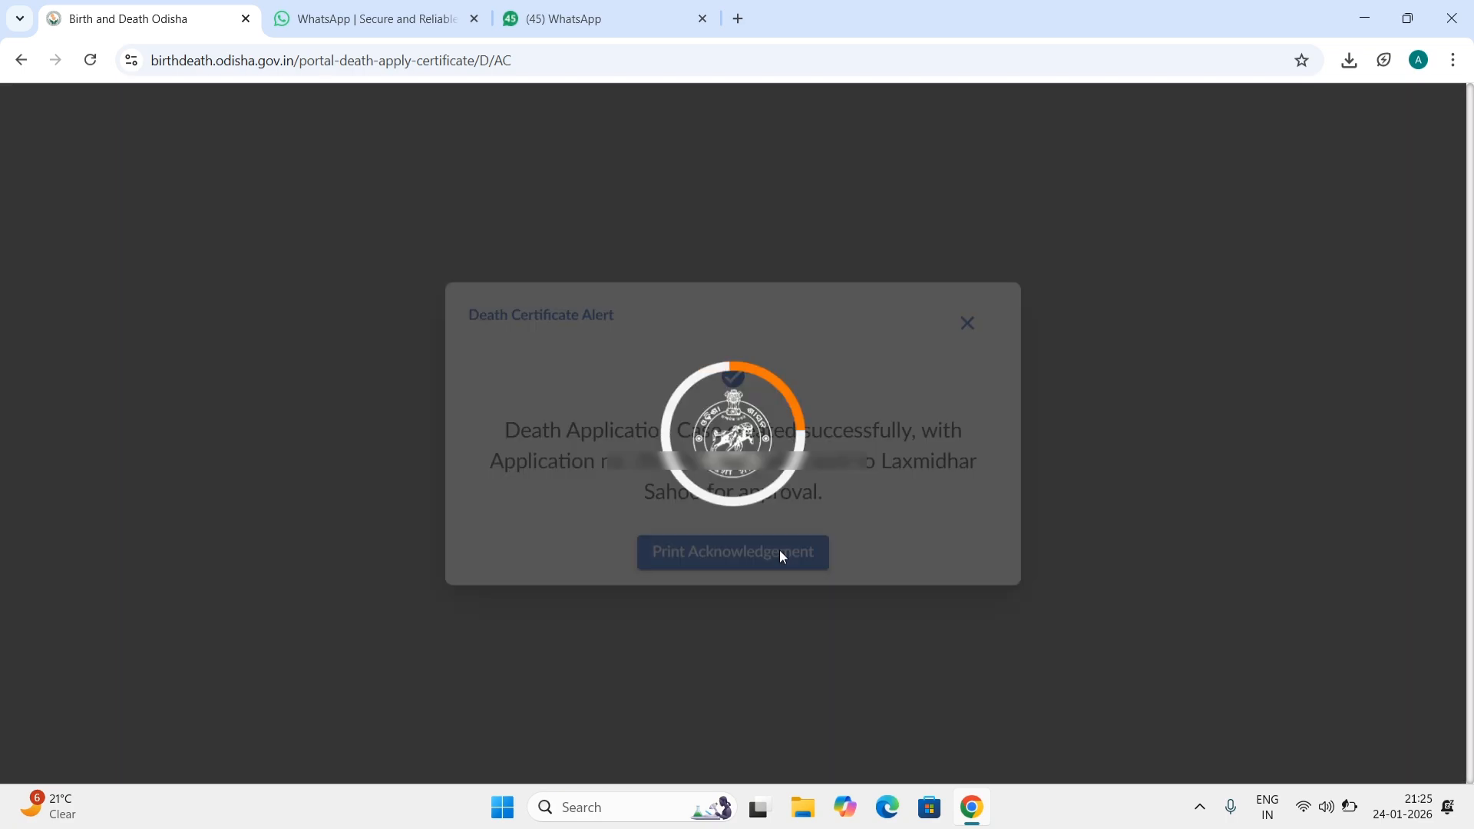